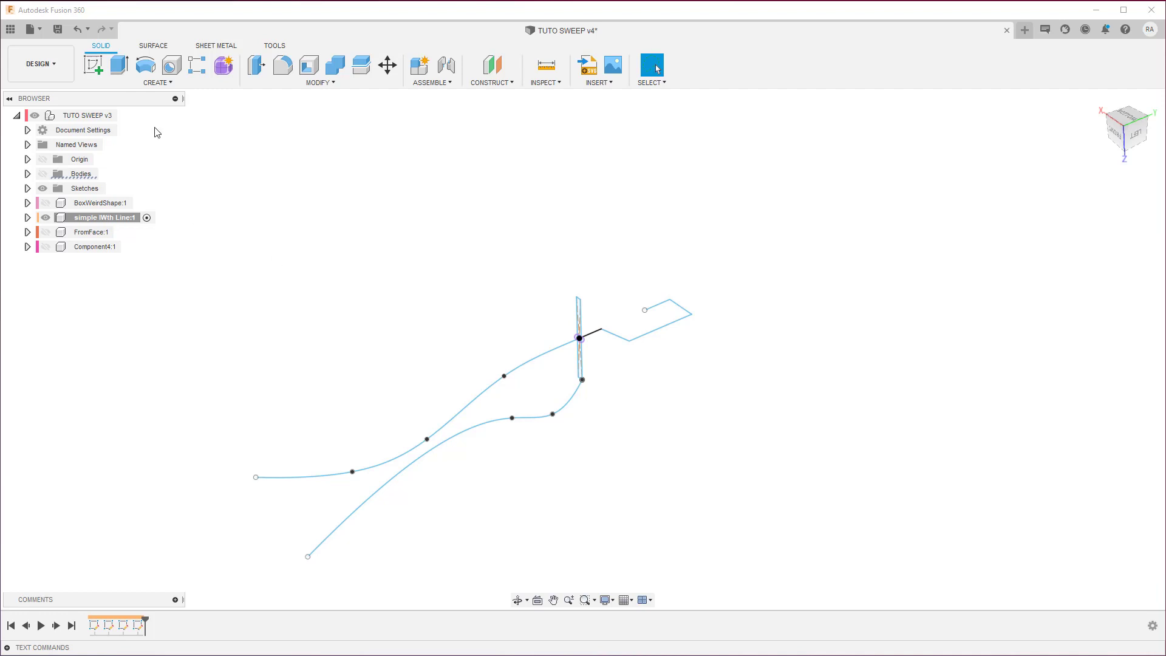
Glance at the solid Create features list, then select the thin rectangular profile and zoom toward it
click(155, 84)
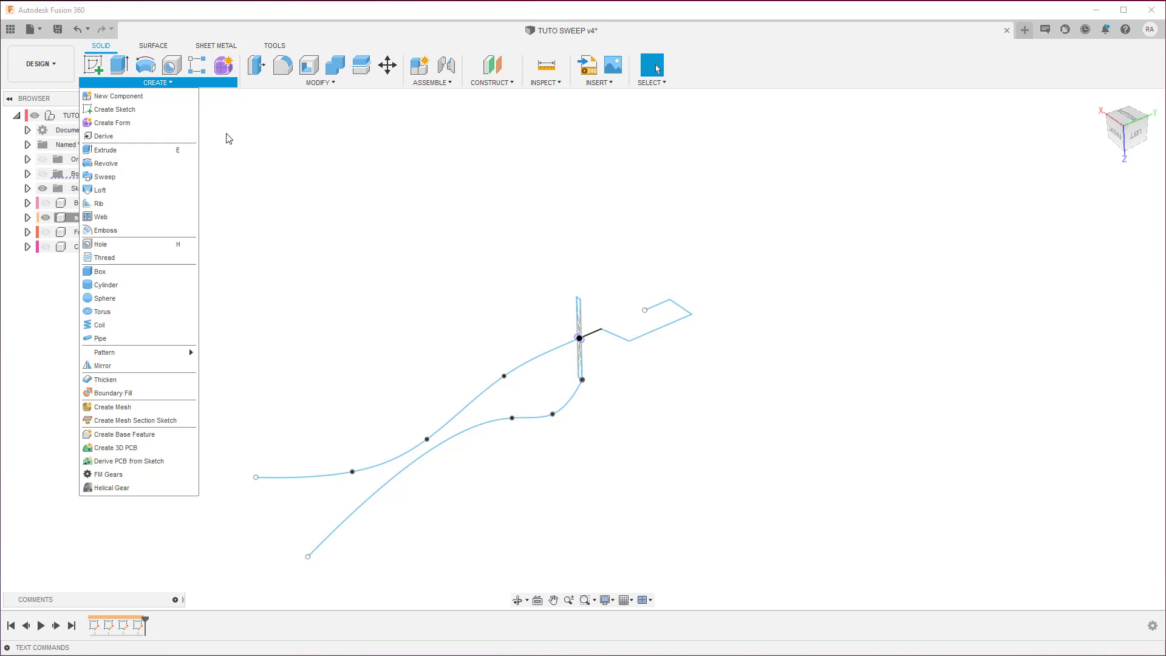
click(376, 153)
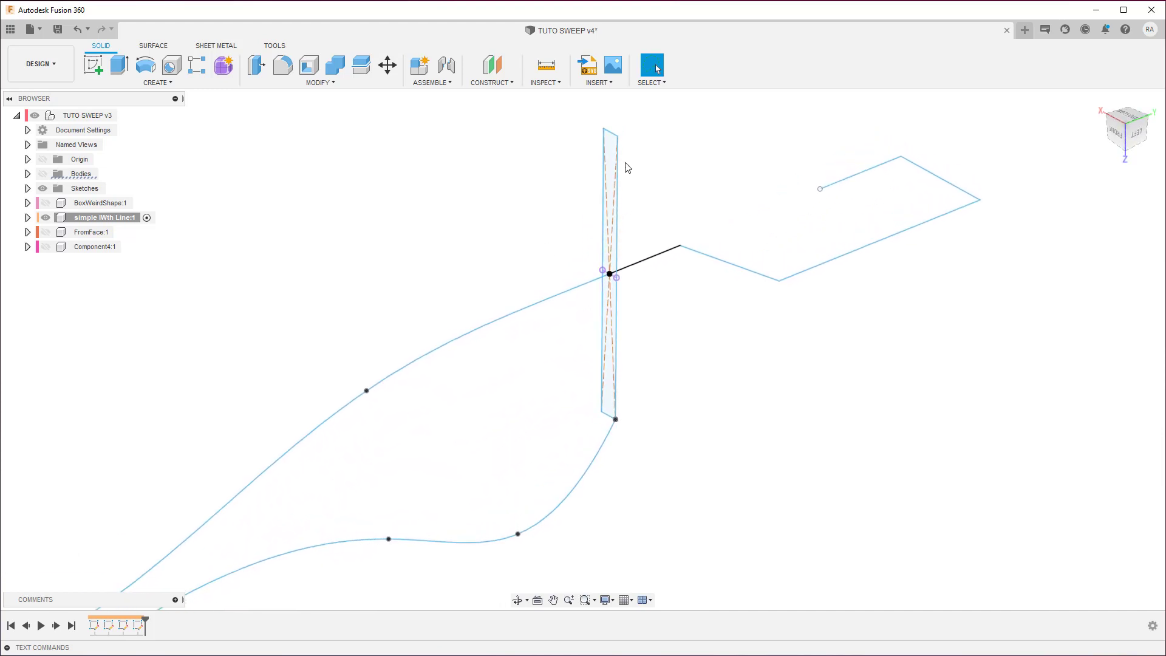
click(608, 367)
scroll(608, 376, down, 2)
scroll(577, 385, down, 3)
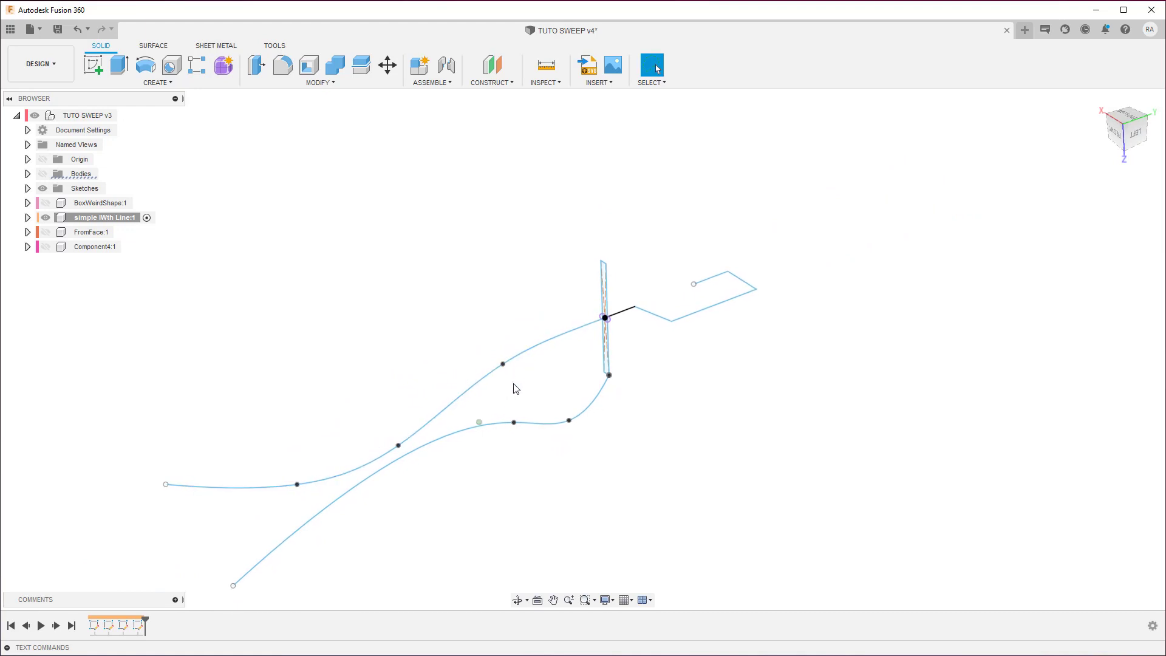
scroll(528, 365, down, 1)
Select the left sketch curve and zoom back out
click(546, 331)
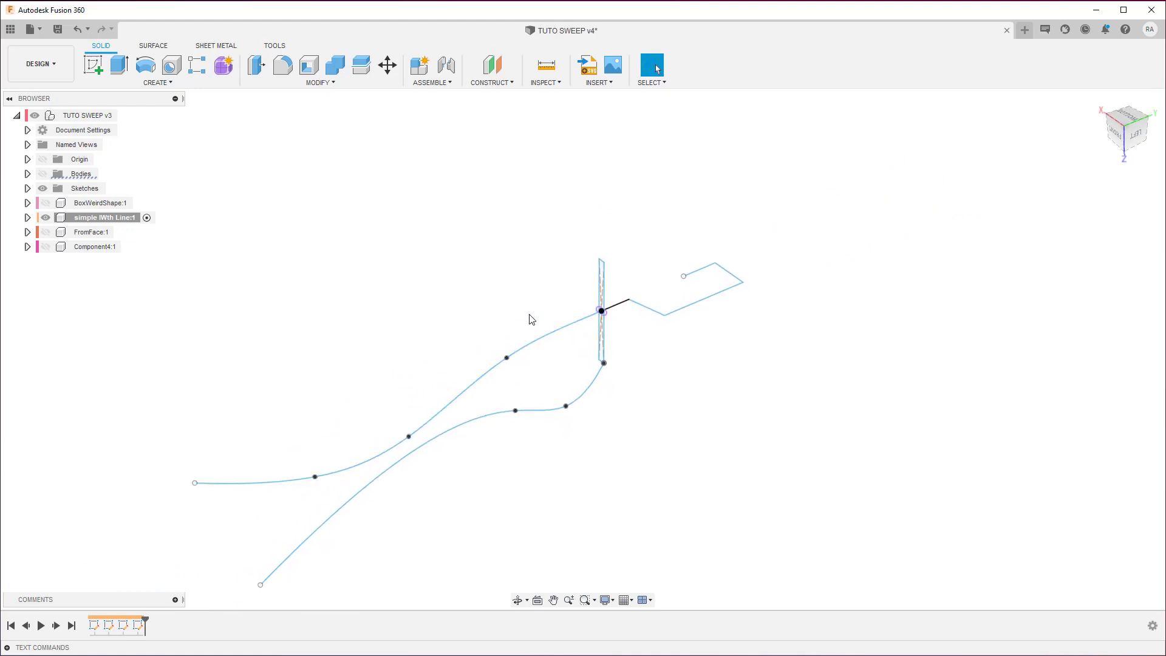
scroll(531, 318, up, 1)
scroll(532, 319, up, 2)
scroll(531, 318, up, 1)
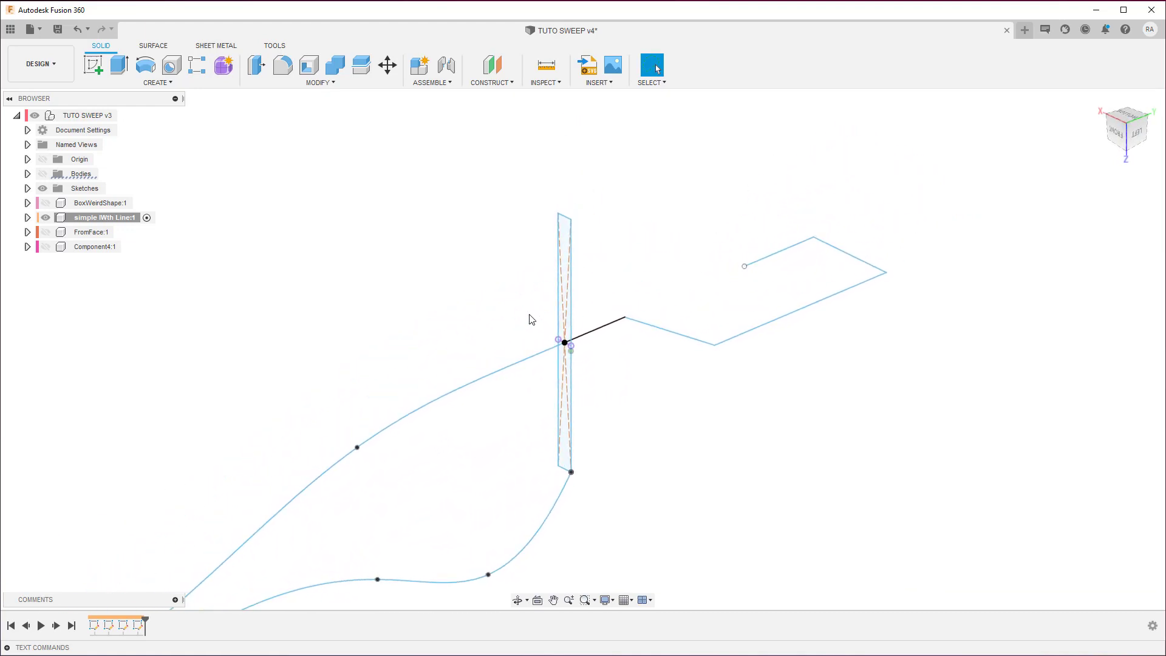
Start a Sweep with Single Path type and pick the thin rectangular plane as its profile
click(156, 85)
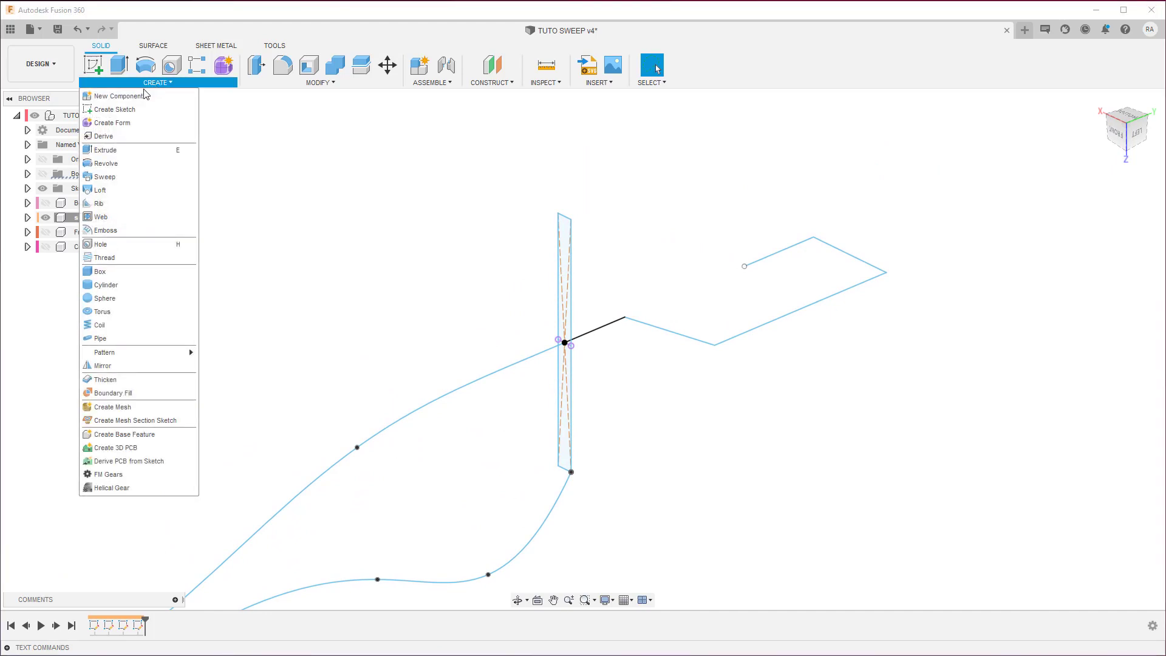
click(108, 178)
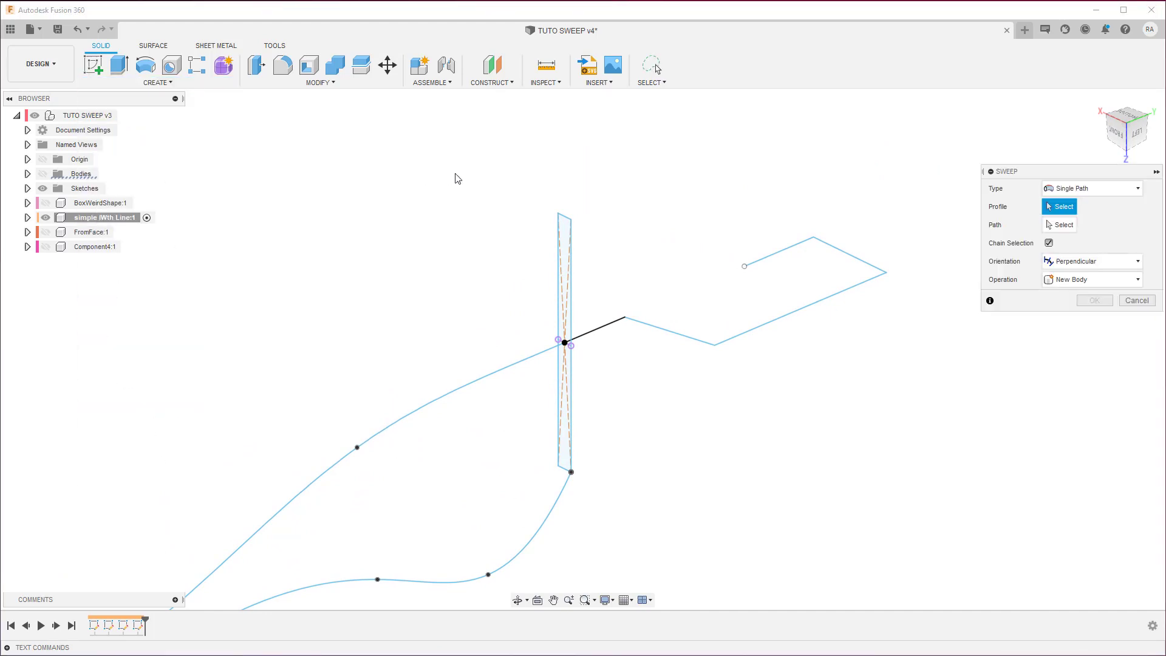
drag(1043, 175, 955, 310)
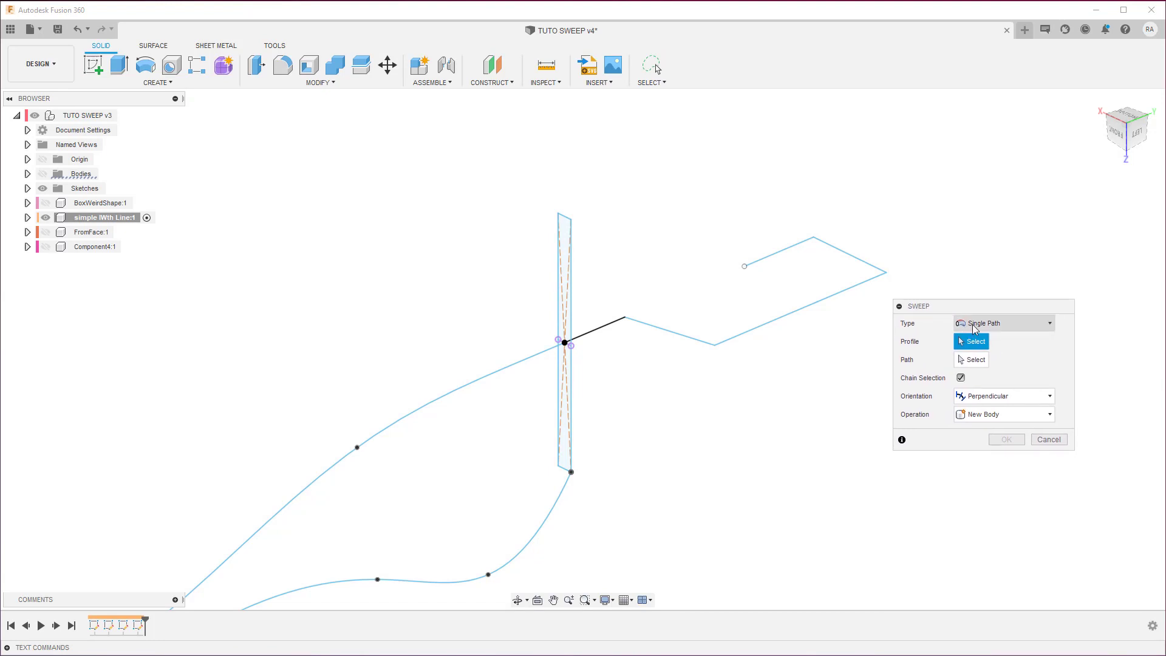
click(975, 326)
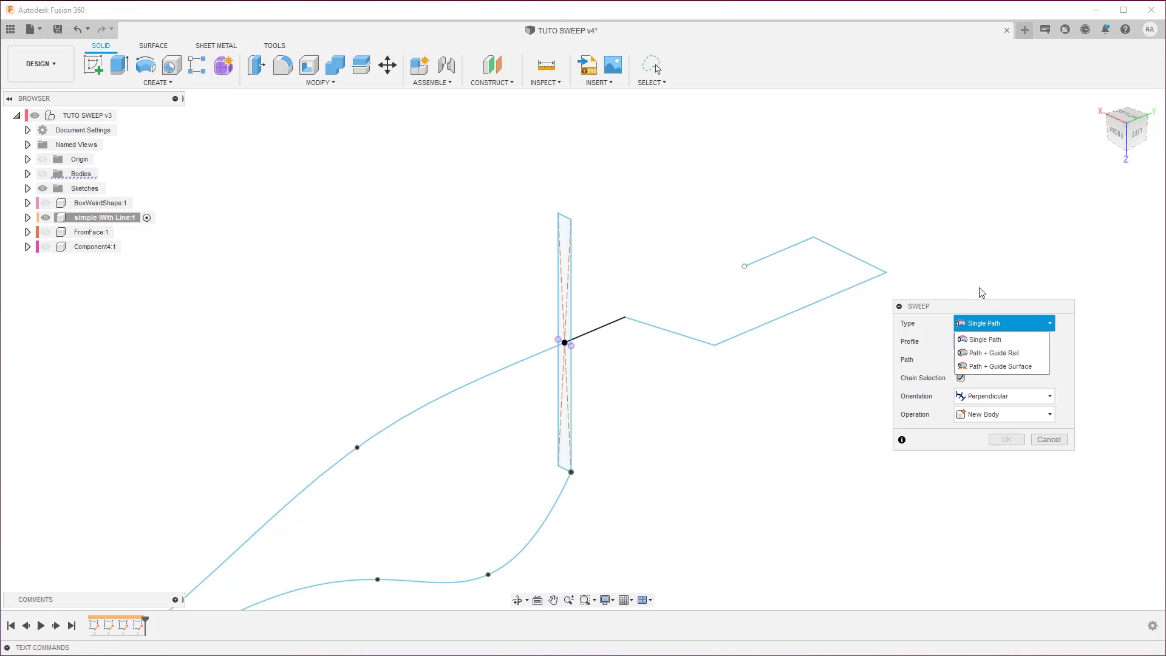
click(977, 326)
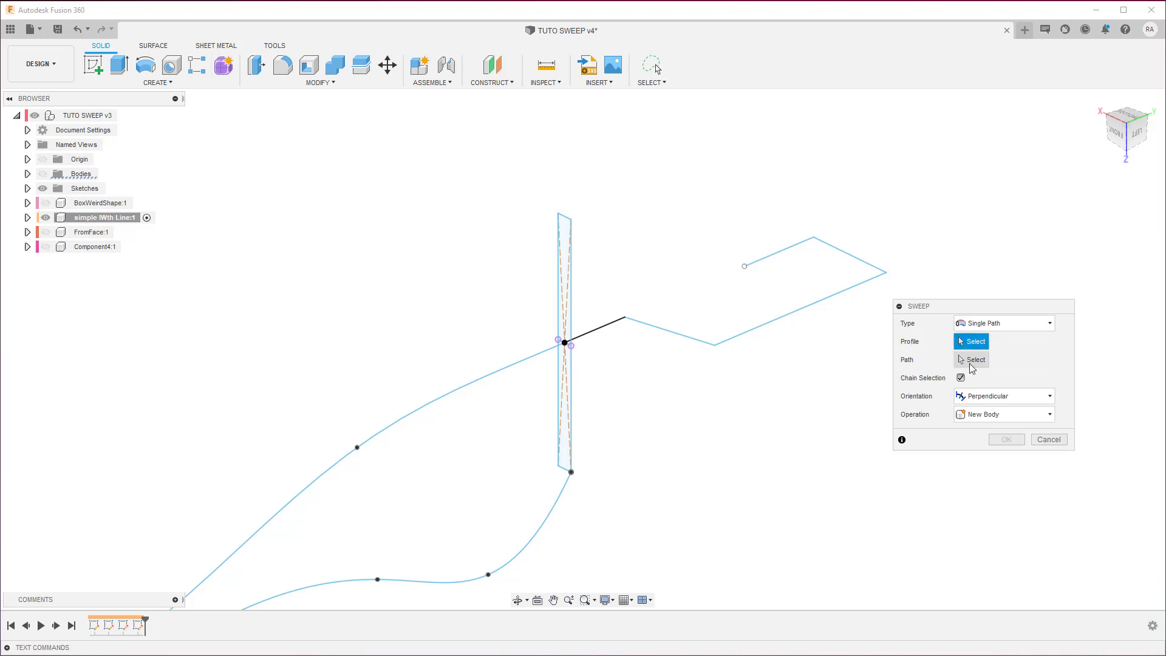
click(566, 241)
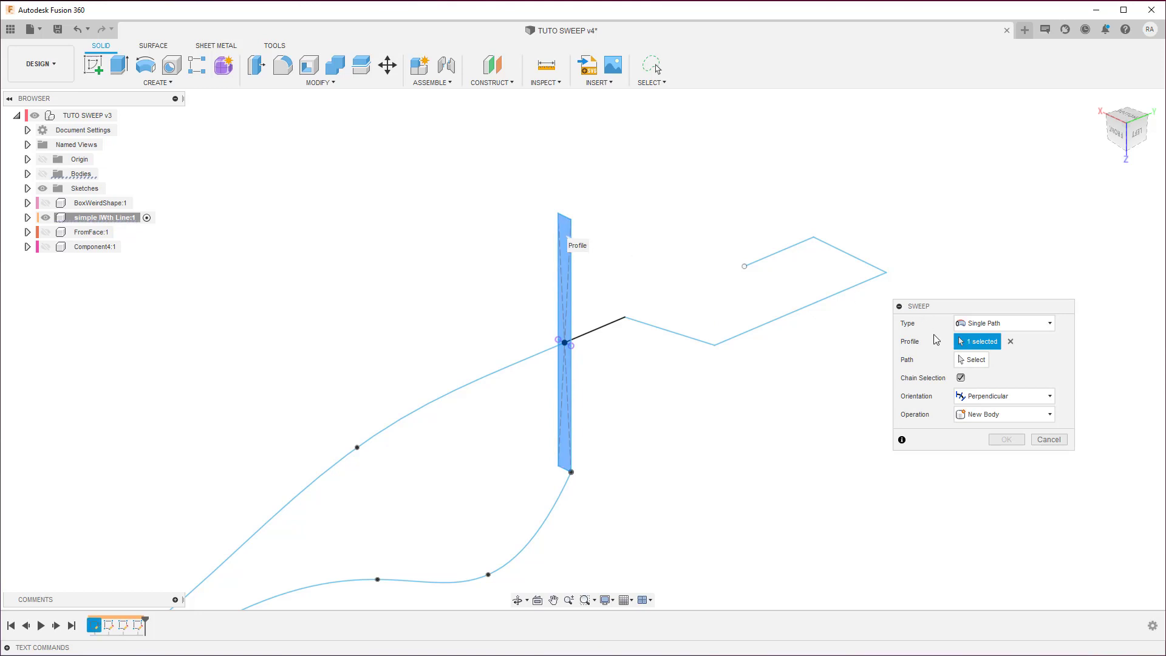
Use the spline through the profile as the sweep path and test the distance arrow
click(970, 360)
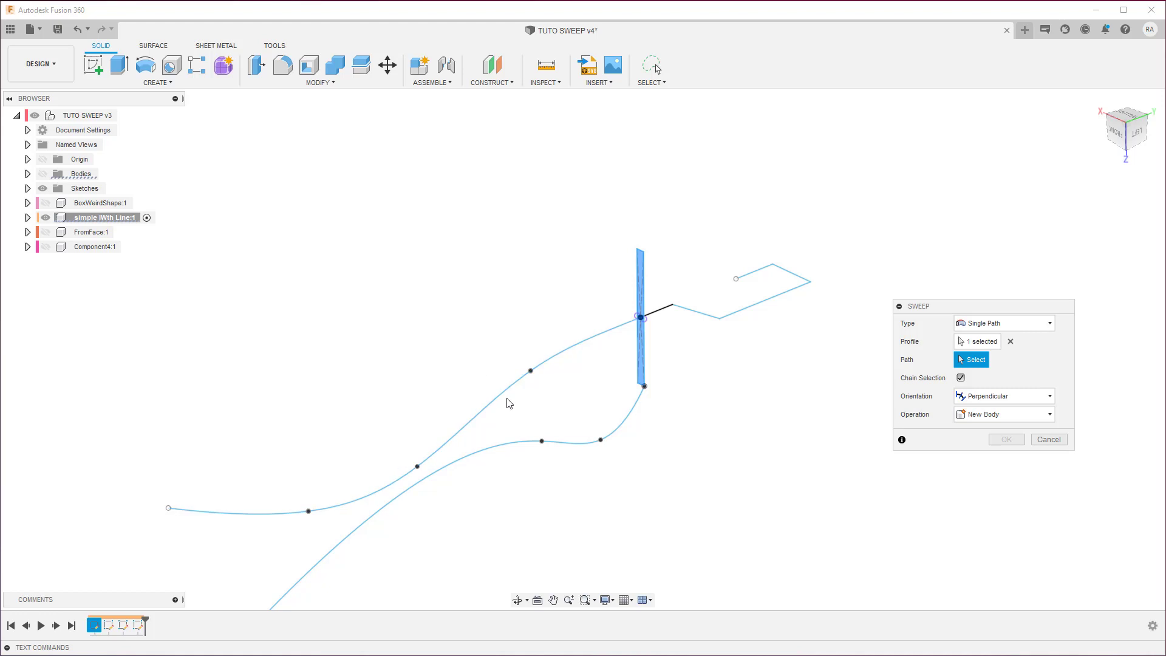
mouse_move(509, 403)
shift+middle_down()
mouse_move(473, 410)
mouse_move(767, 411)
mouse_move(578, 403)
mouse_move(511, 344)
mouse_move(583, 442)
mouse_move(556, 414)
shift+middle_up()
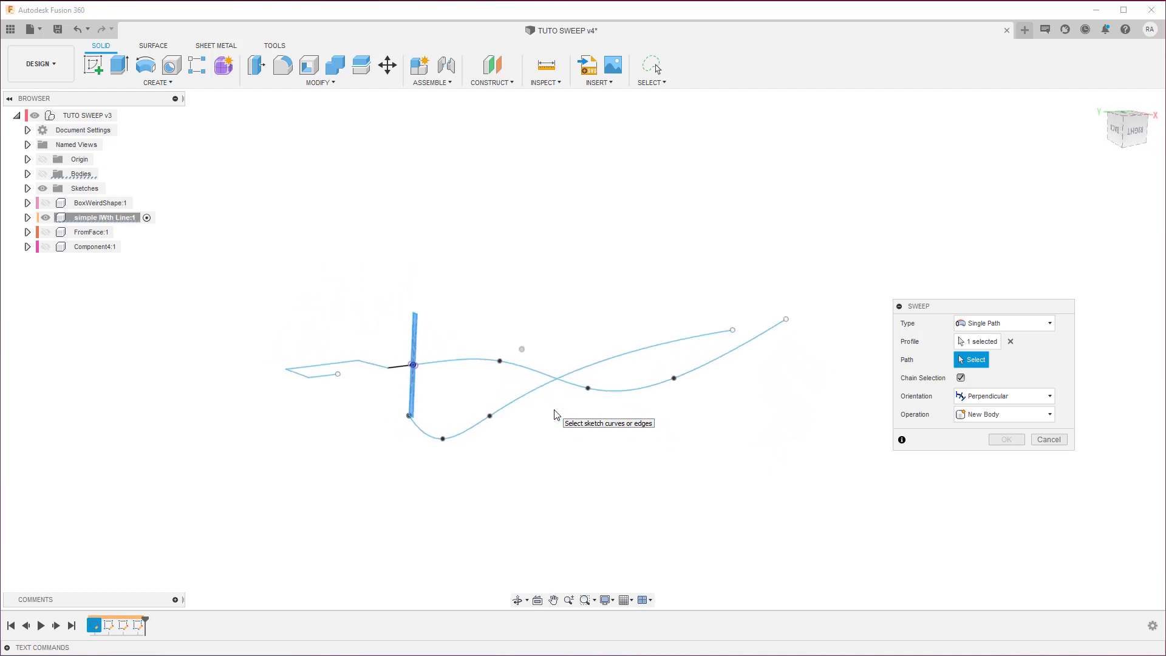
click(547, 381)
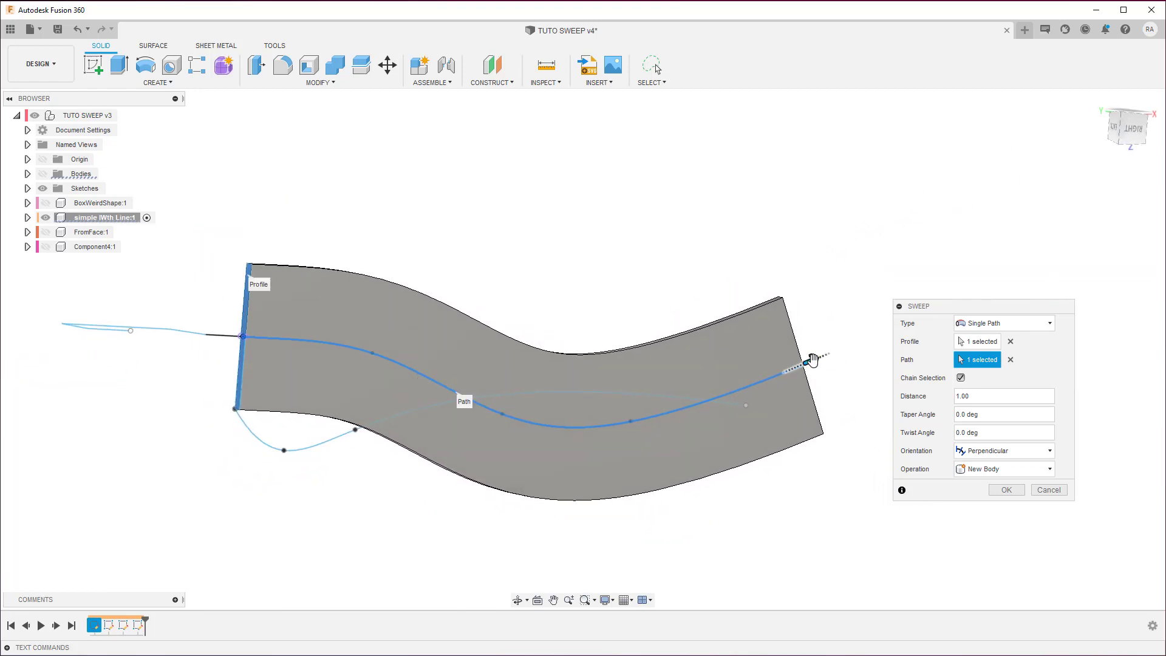
mouse_move(812, 360)
mouse_down()
mouse_move(481, 403)
mouse_move(671, 408)
mouse_move(594, 417)
mouse_move(605, 418)
mouse_move(708, 411)
mouse_move(438, 425)
mouse_move(398, 405)
mouse_move(619, 415)
mouse_move(597, 426)
mouse_move(856, 396)
mouse_up()
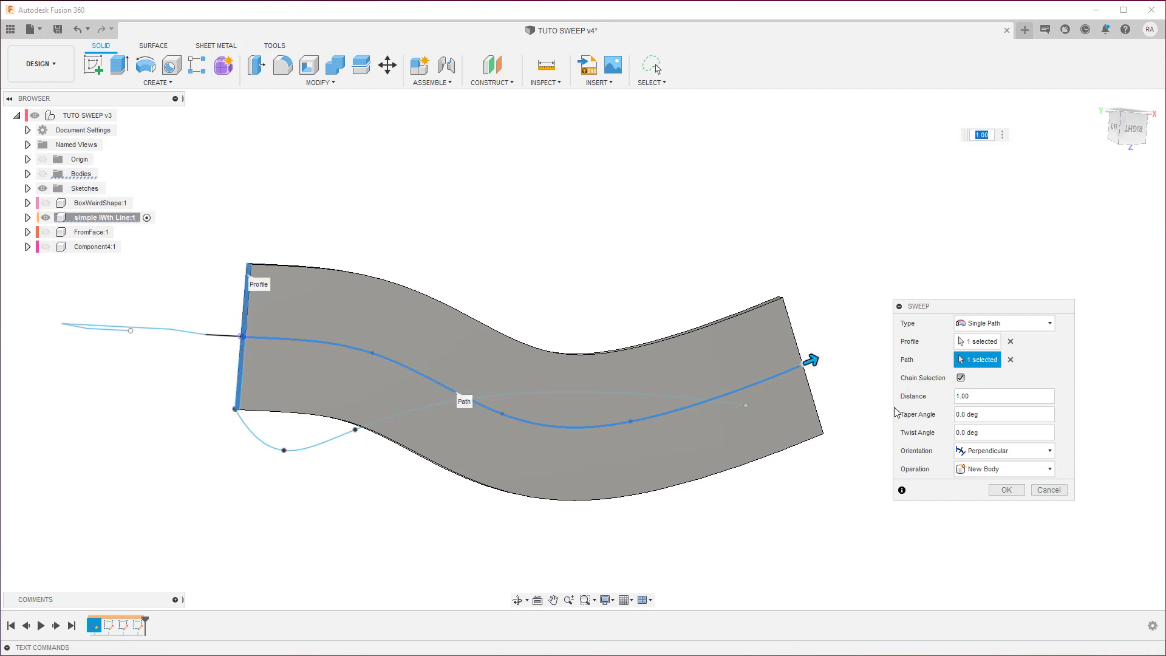
mouse_move(1002, 395)
click(975, 396)
text(.5)
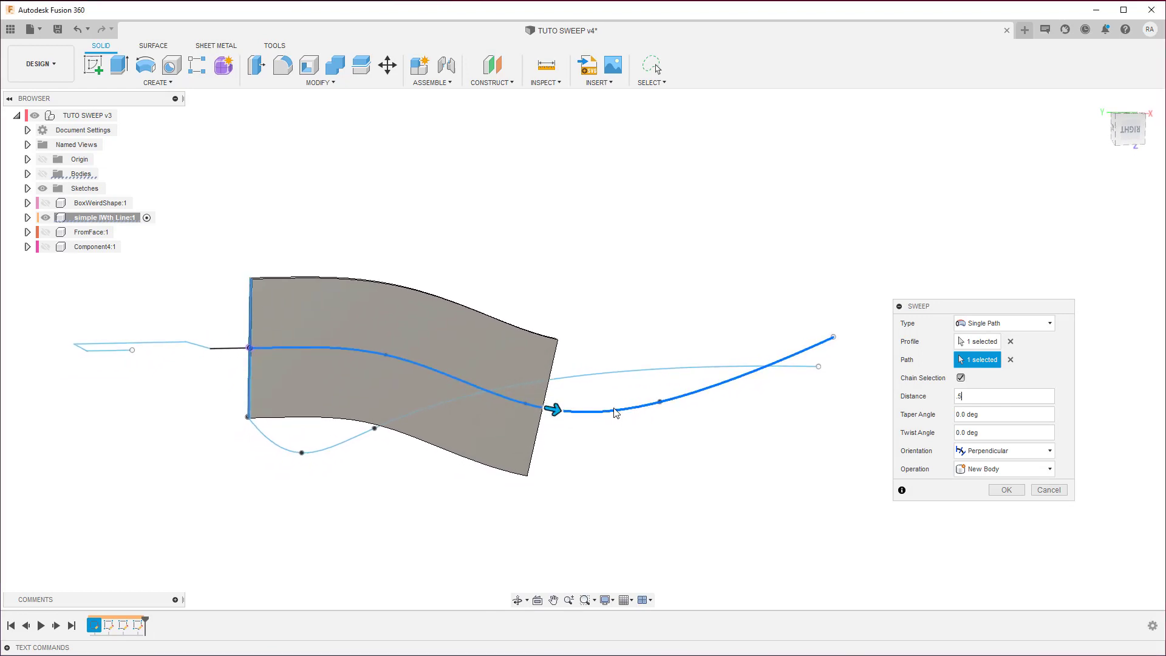
key(Return)
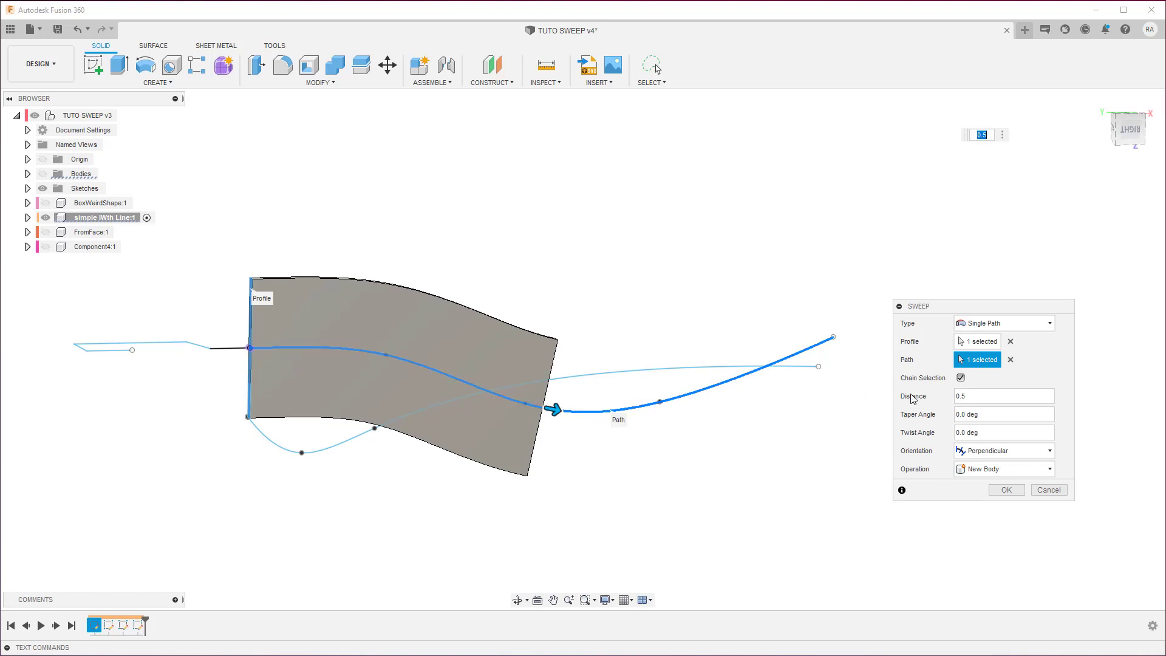
click(973, 397)
text(1)
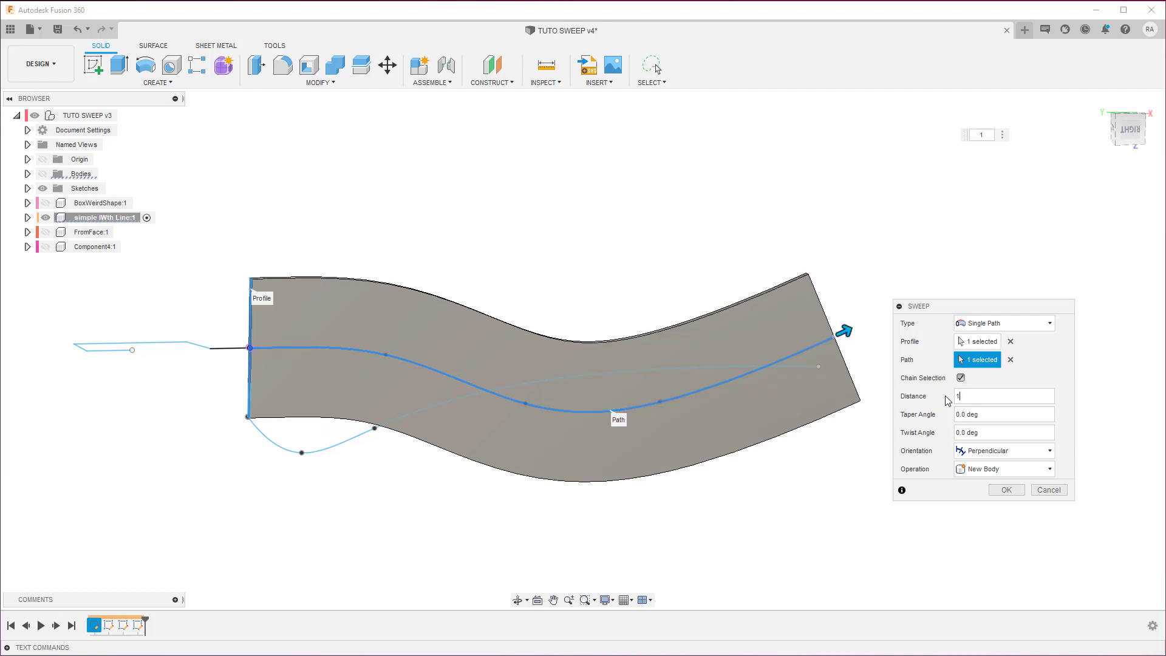
scroll(947, 400, down, 2)
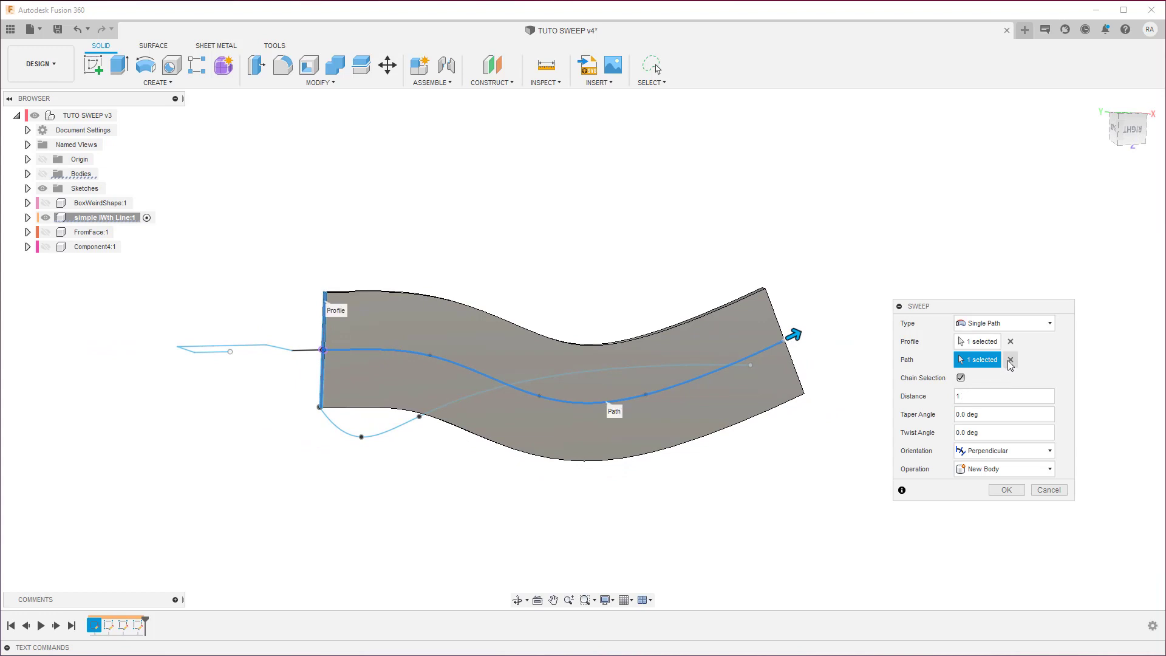
Clear the sweep path, turn off Chain Selection, and try the short straight line as path
click(1011, 361)
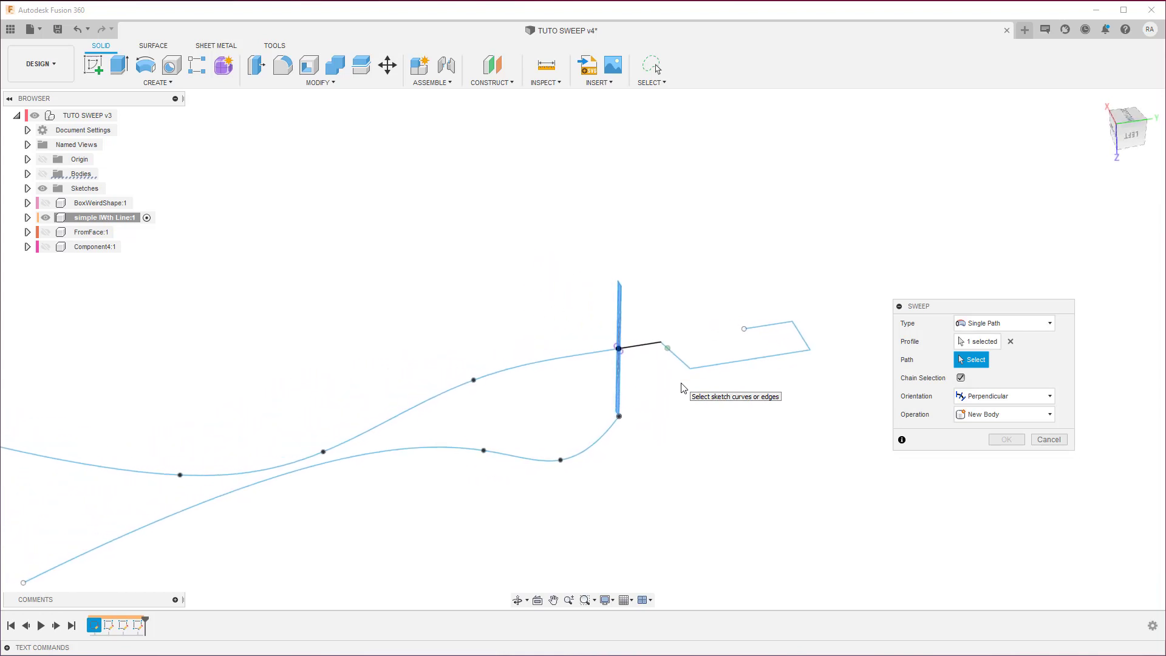
click(960, 378)
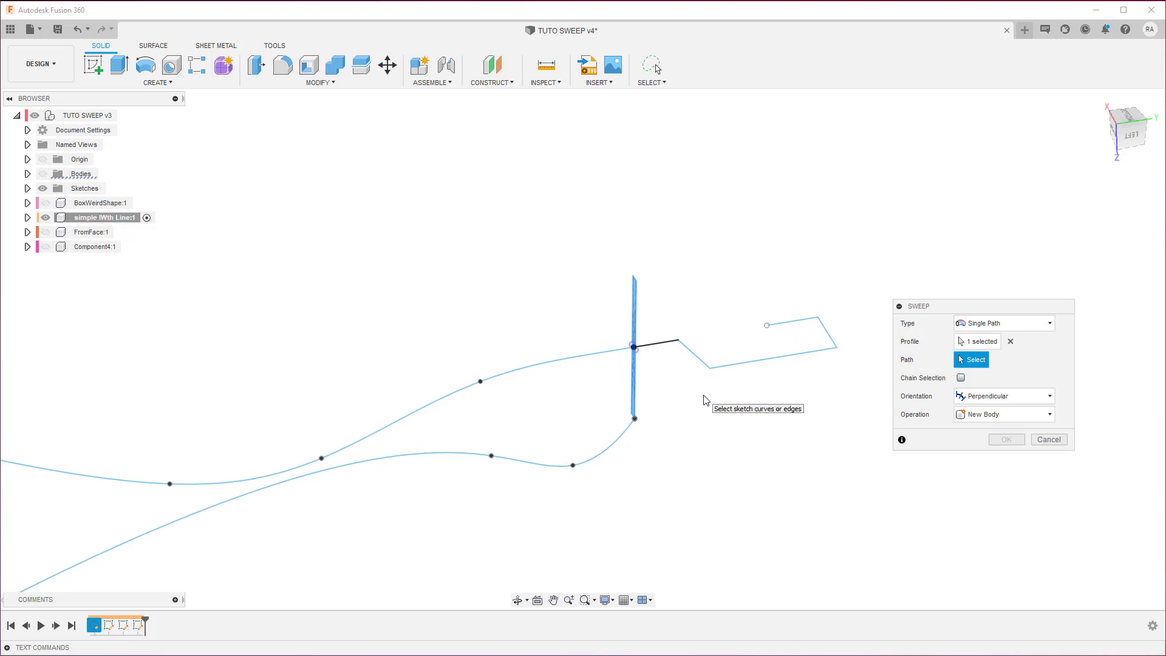
scroll(704, 400, up, 1)
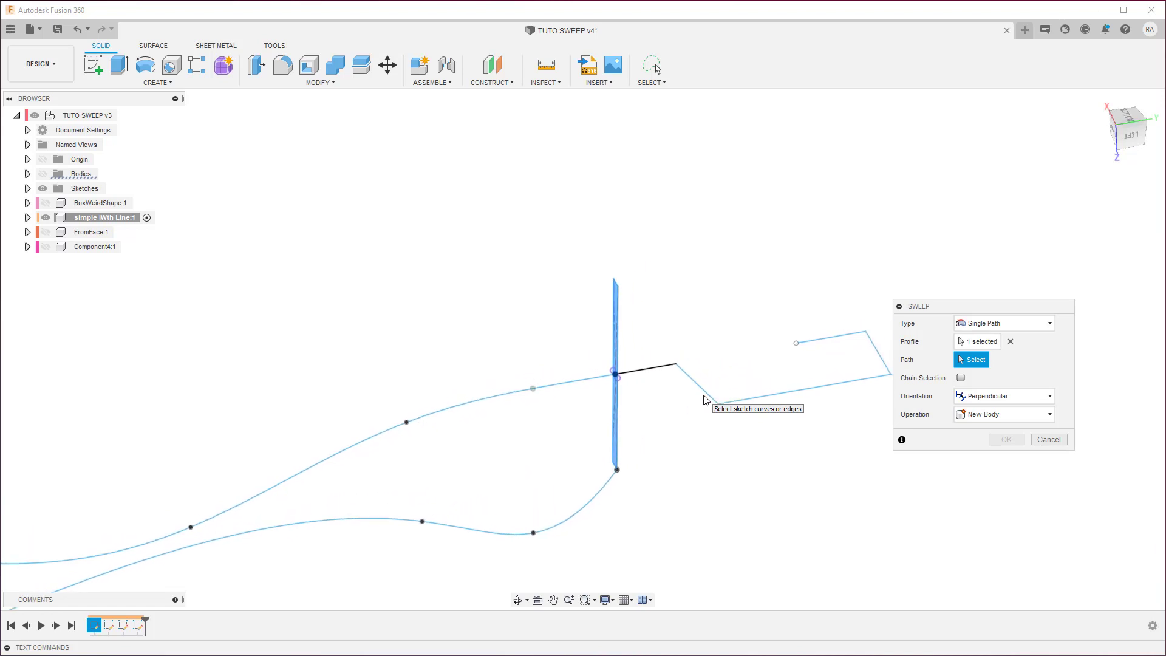
scroll(704, 400, up, 1)
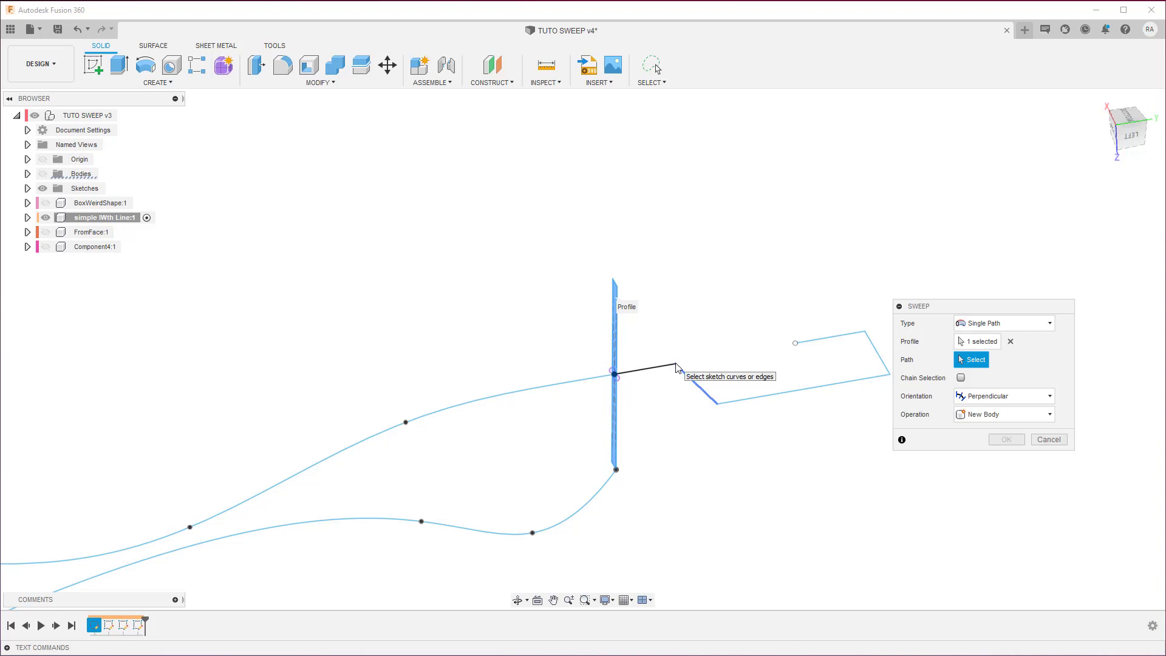
click(647, 369)
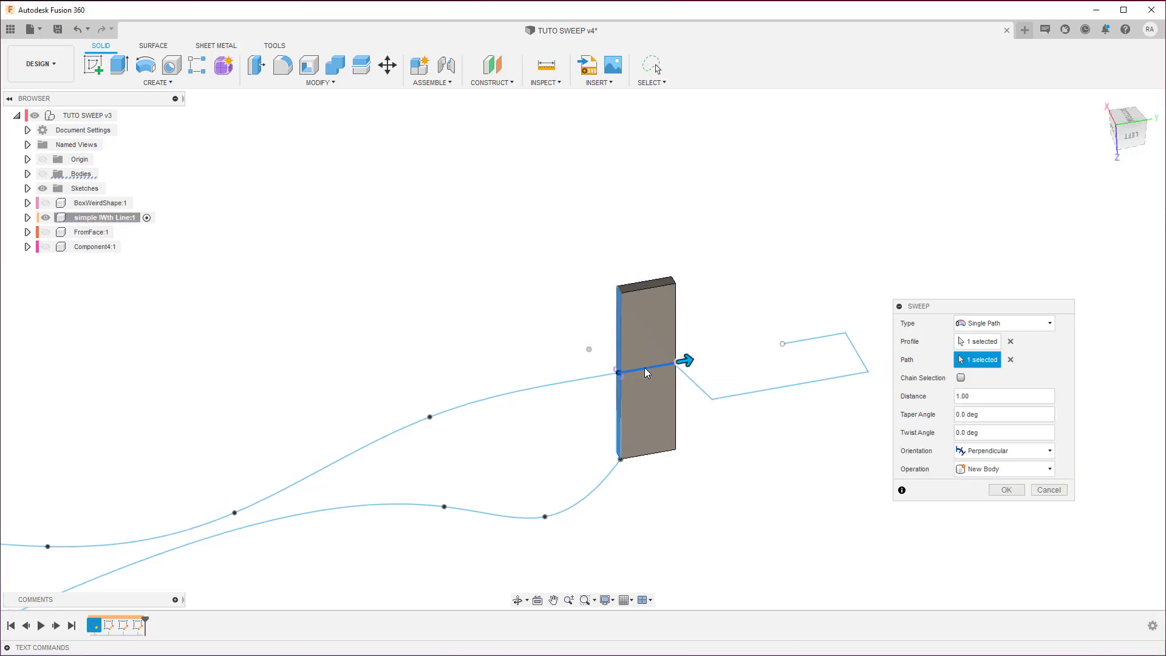
scroll(824, 351, down, 3)
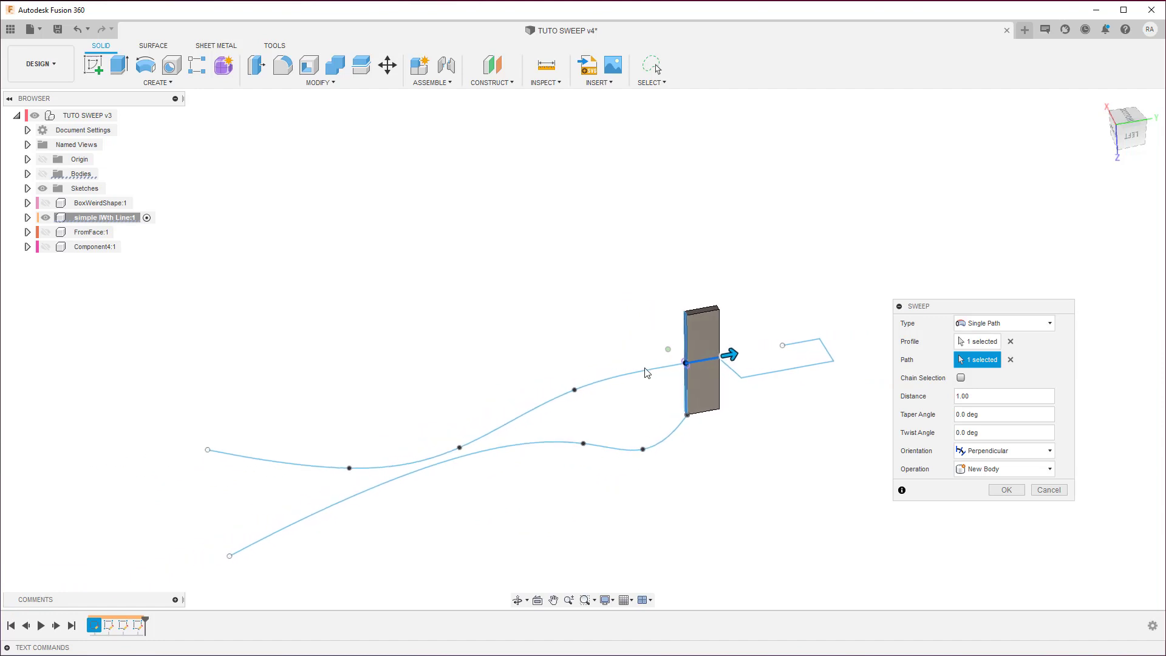
Clear the short-line path, try and remove the upper curve, then orbit the sketch
click(1011, 363)
click(566, 410)
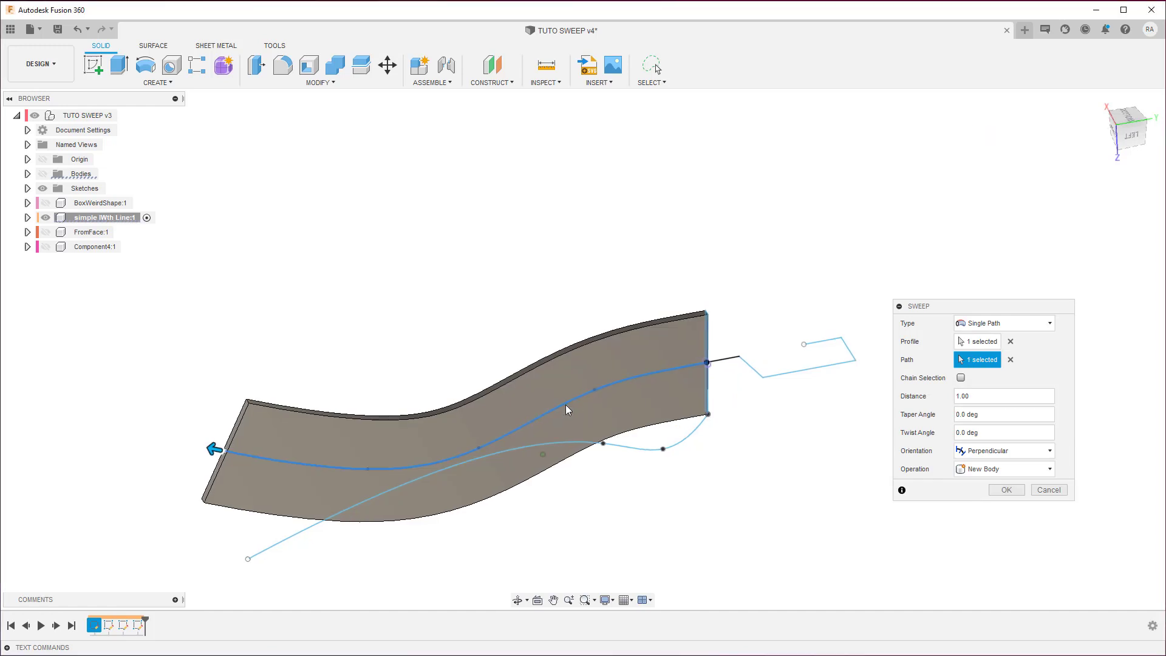
click(704, 389)
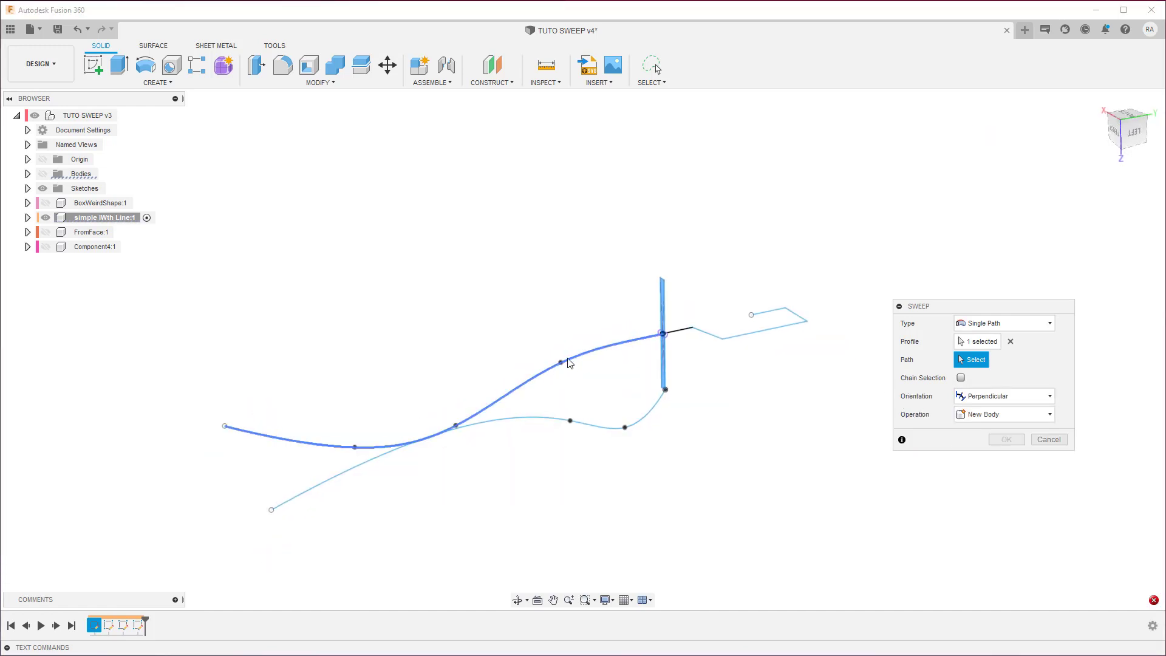
scroll(691, 333, up, 2)
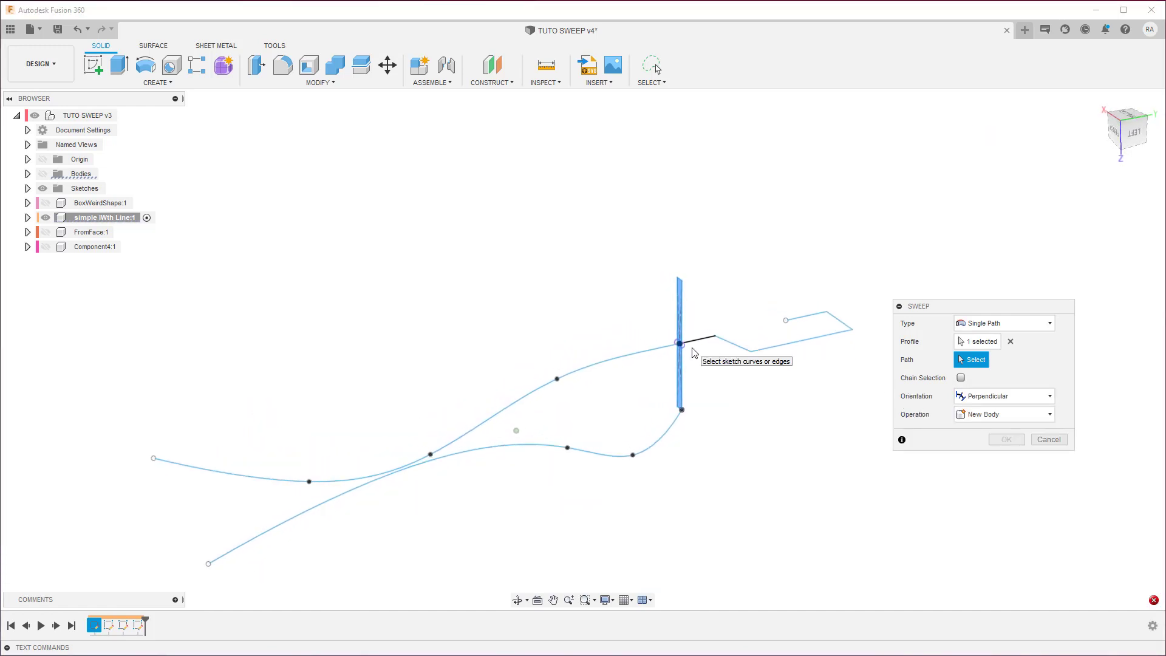
scroll(690, 351, up, 1)
shift+middle_drag(691, 352, 637, 394)
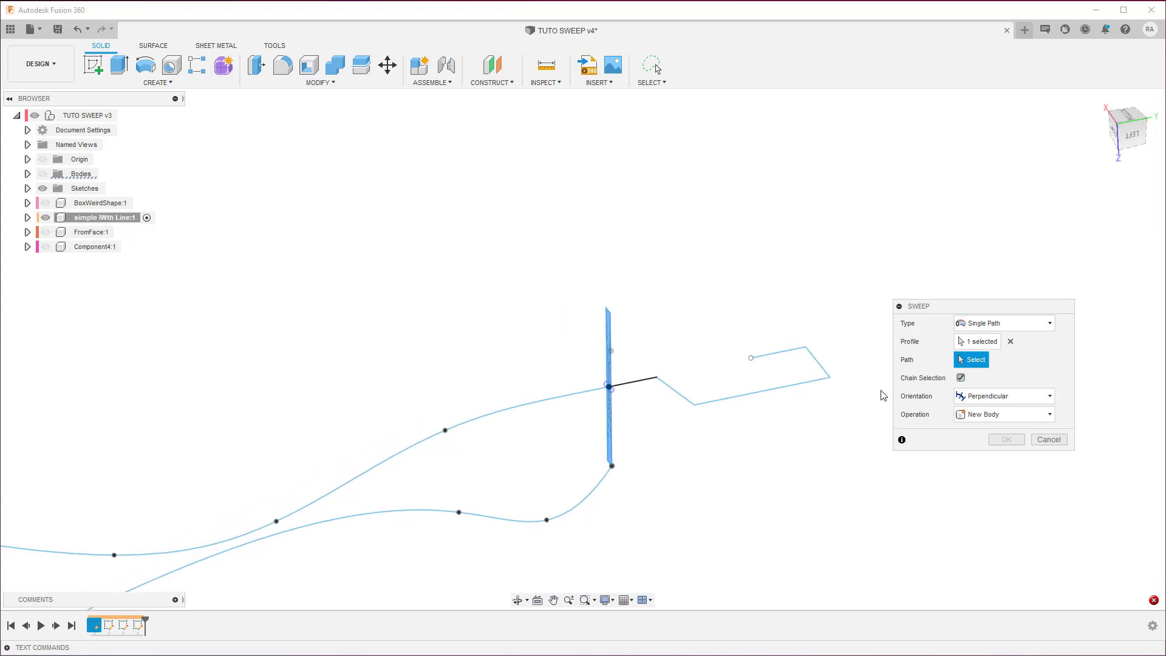
Try the zigzag line, then replace the path with the wavy curve and view it from the Right
click(685, 398)
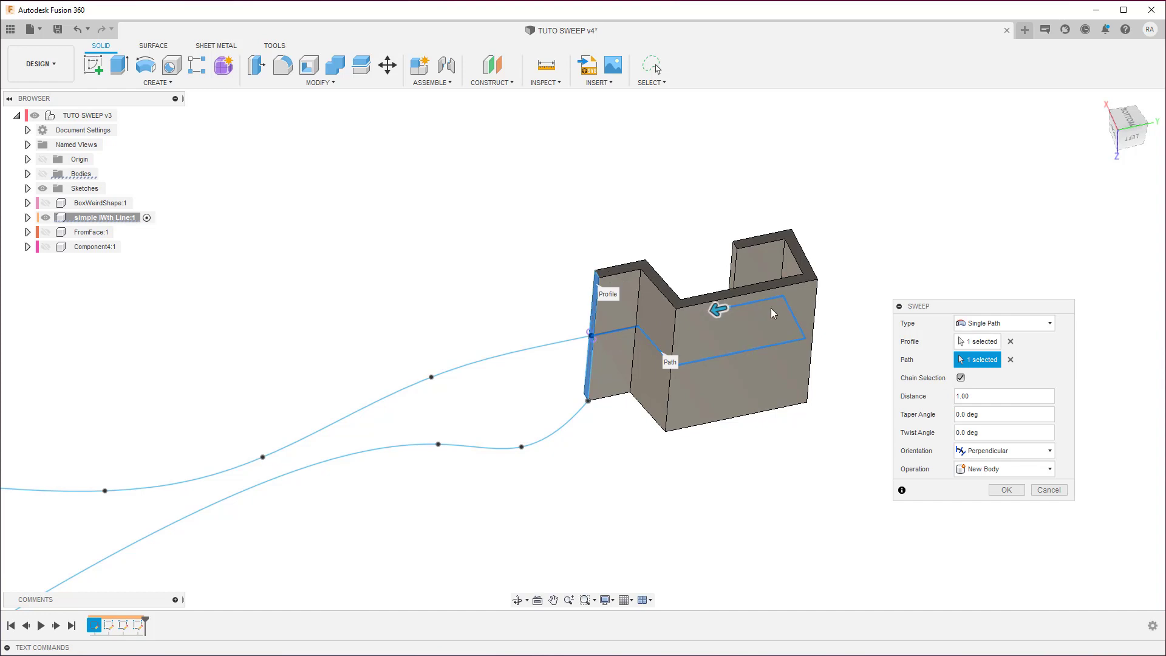
click(1011, 360)
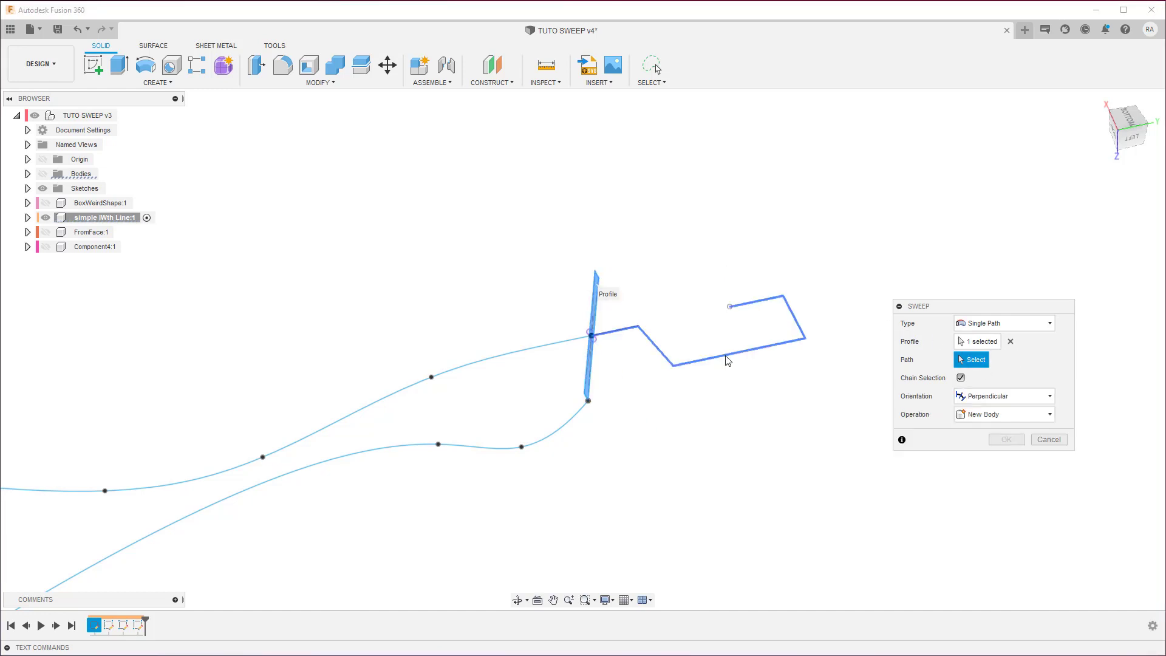
click(484, 355)
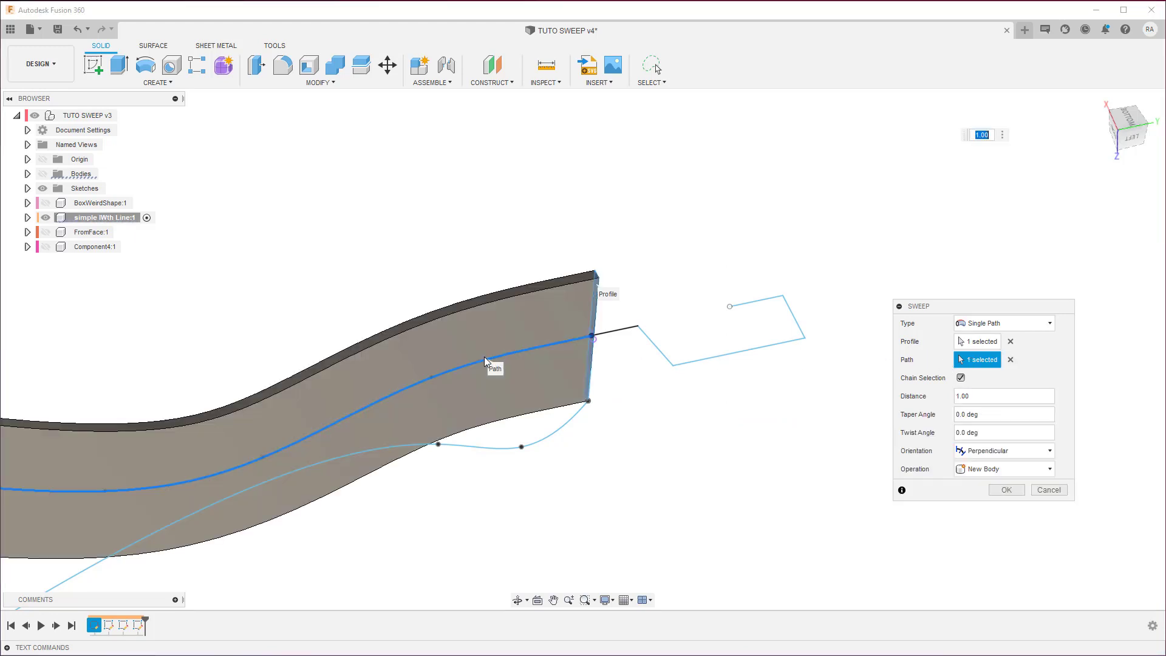
shift+middle_drag(483, 356, 890, 219)
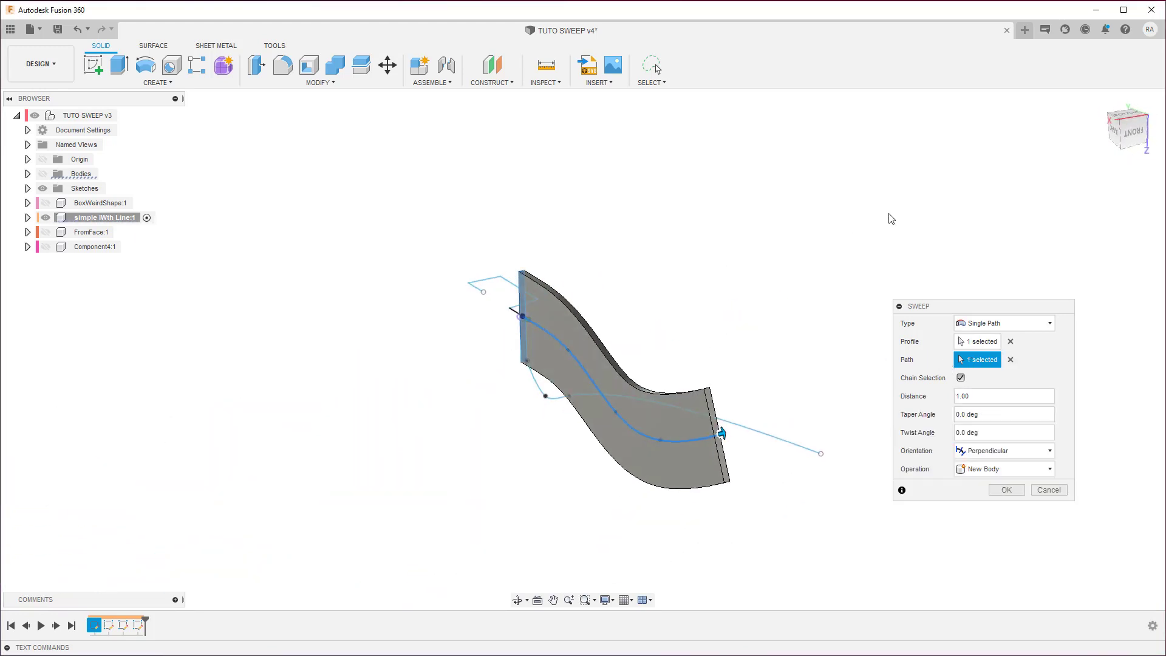
click(1114, 134)
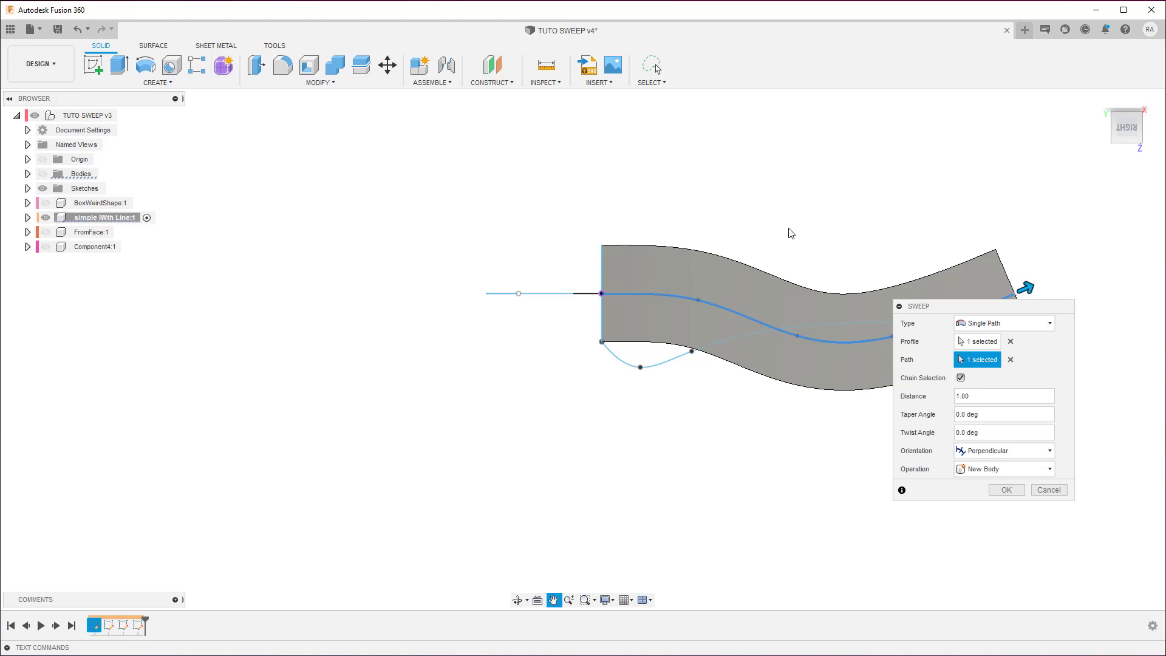
middle_drag(787, 231, 594, 266)
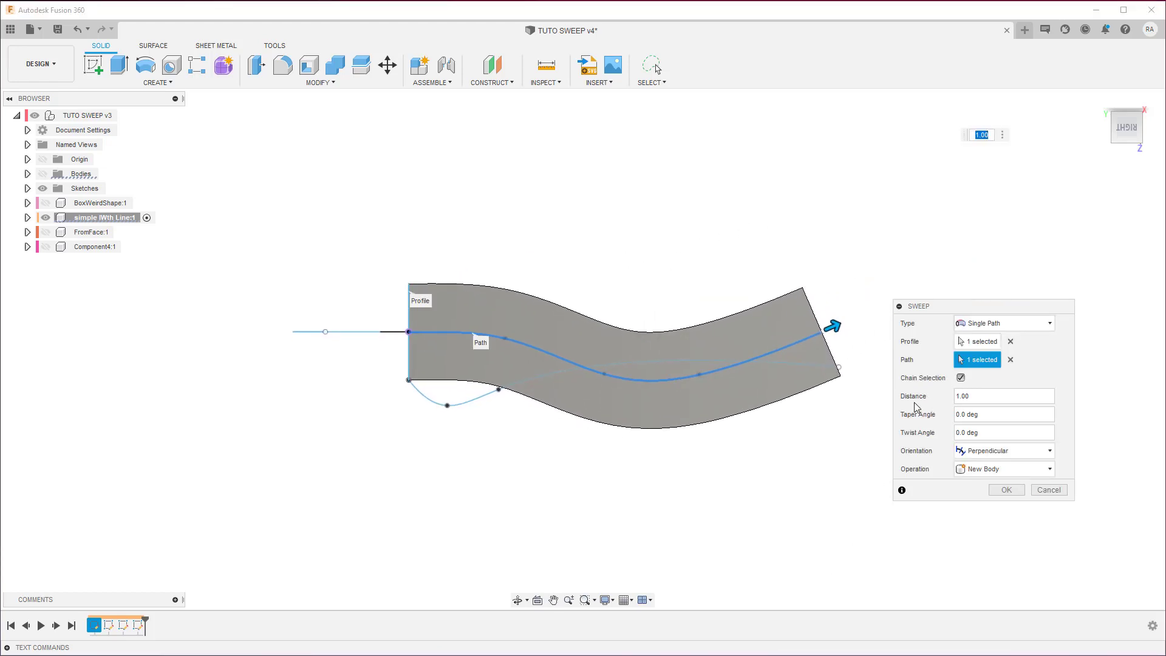
mouse_move(1003, 396)
click(986, 414)
drag(982, 413, 957, 413)
text(5)
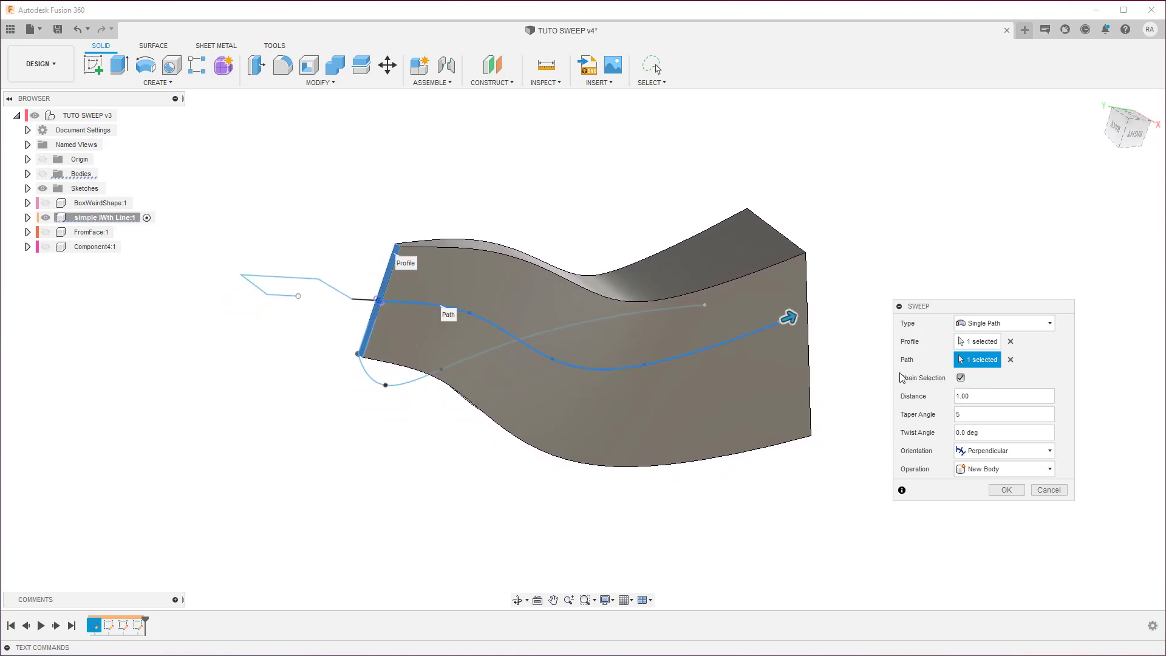
drag(968, 417, 948, 417)
text(10)
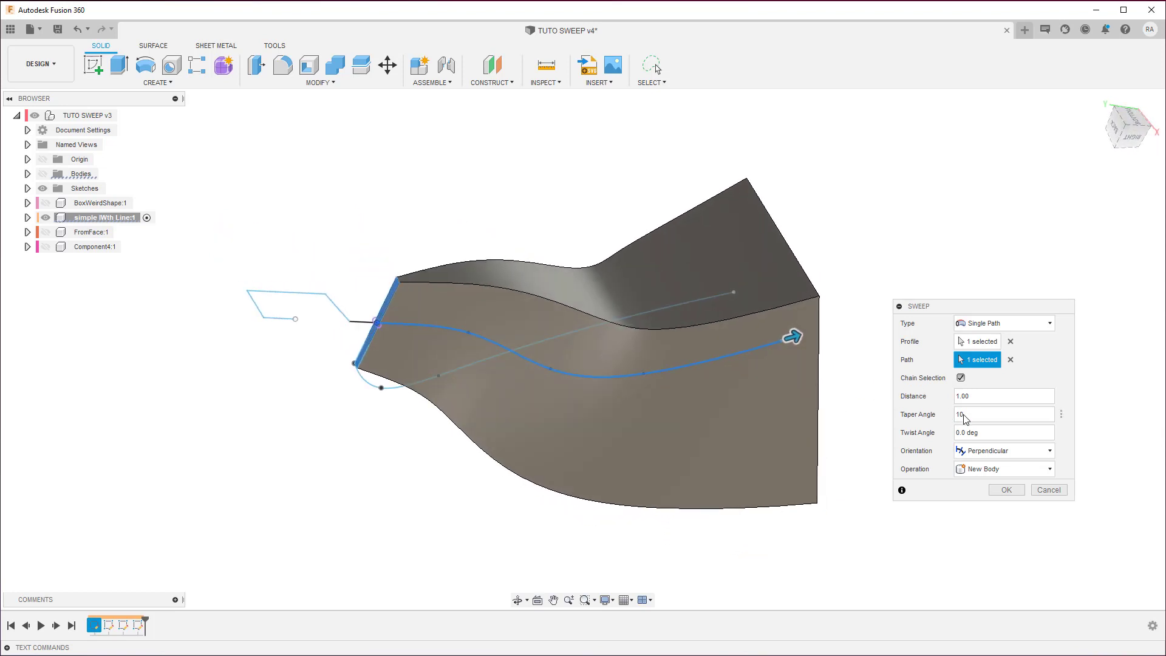
double_click(964, 415)
text(0)
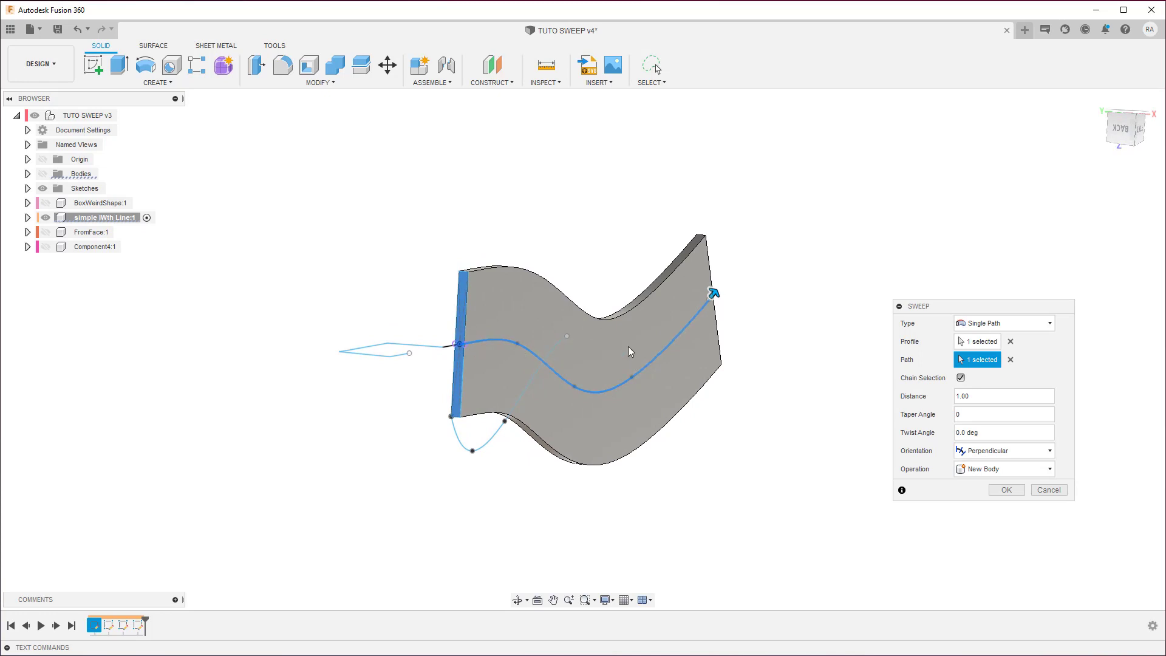
Give the sweep a 360° twist and 0.5 distance, commit it, and orbit to inspect
double_click(972, 432)
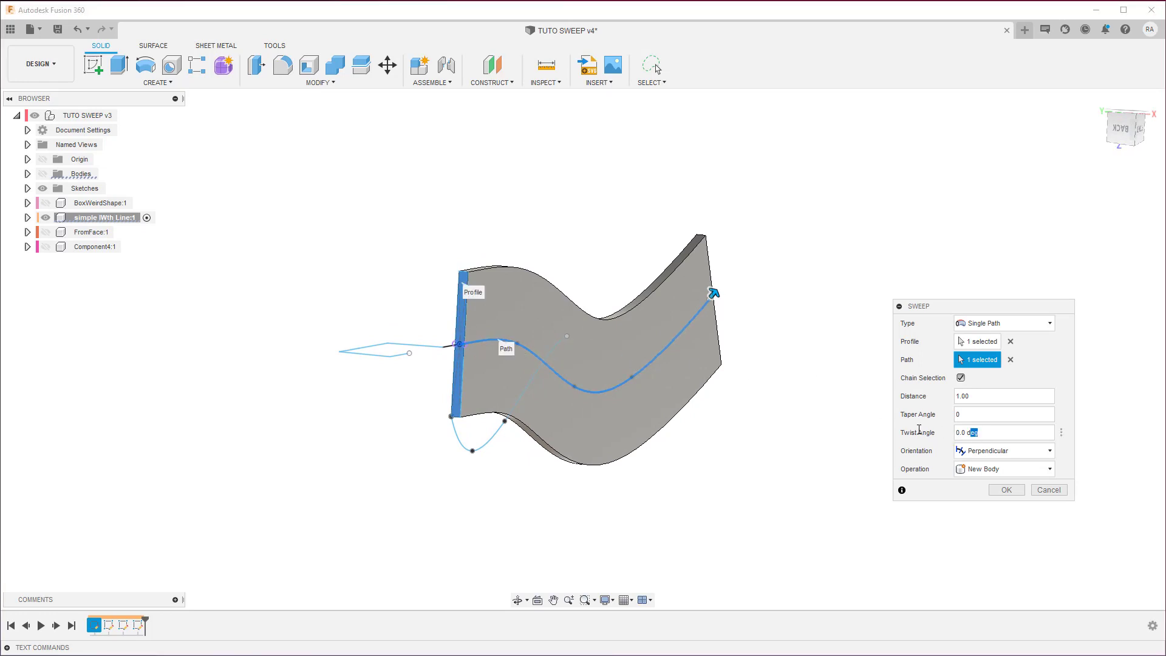
drag(989, 431, 945, 440)
text(360)
key(Return)
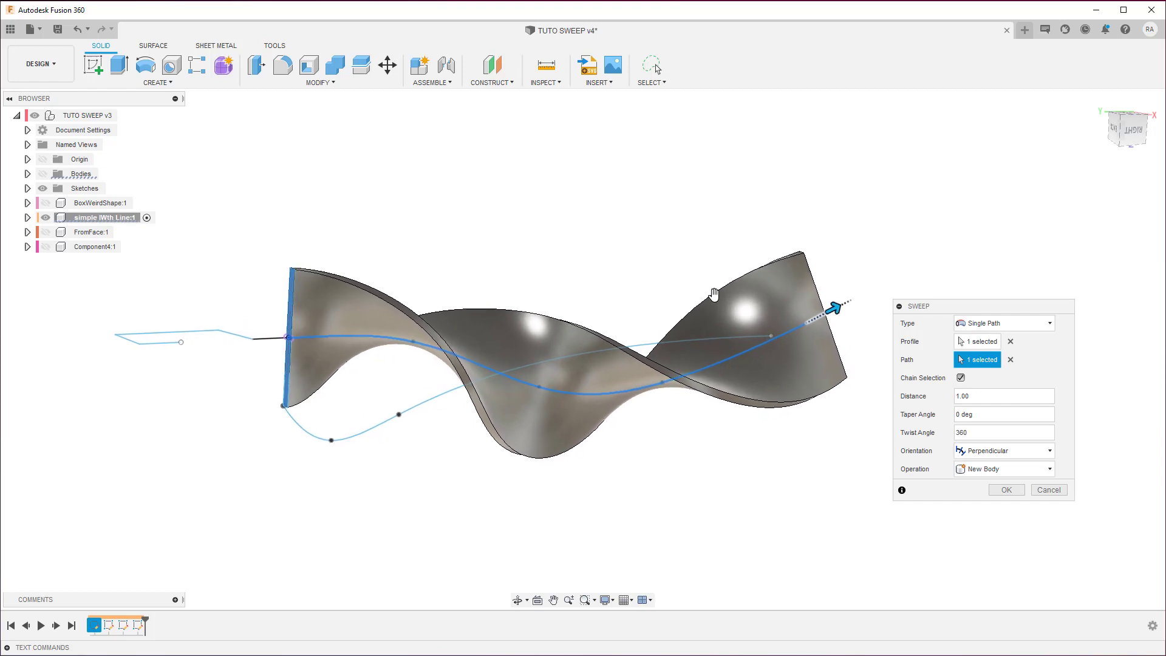
double_click(971, 396)
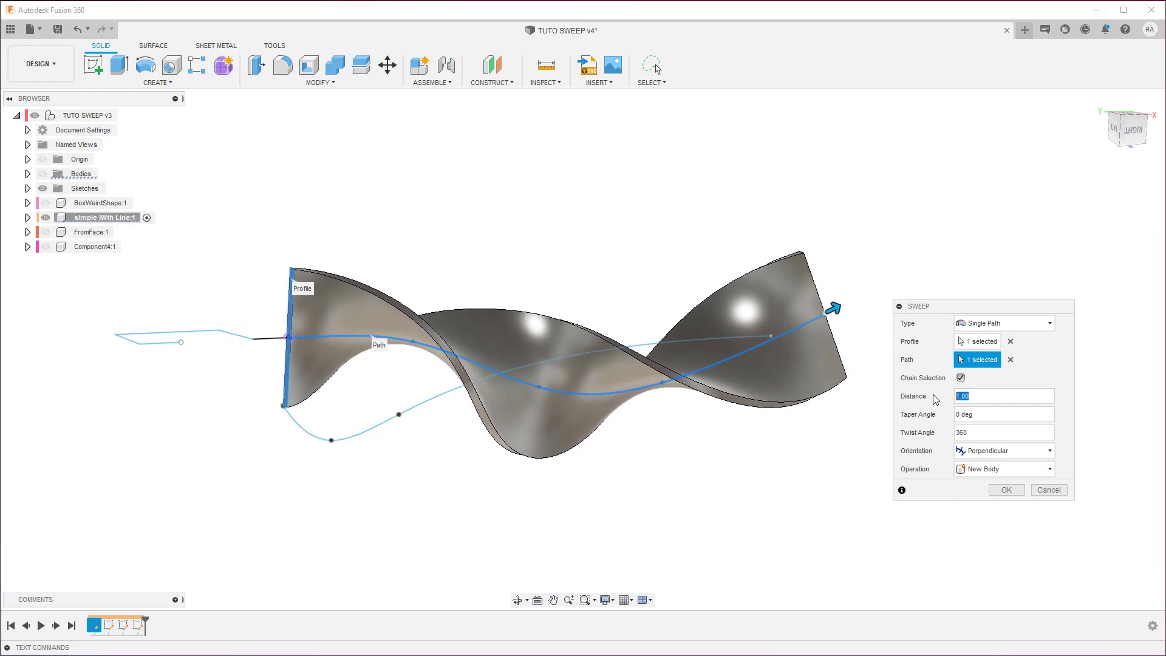
text(.5)
key(Return)
shift+middle_drag(931, 398, 500, 352)
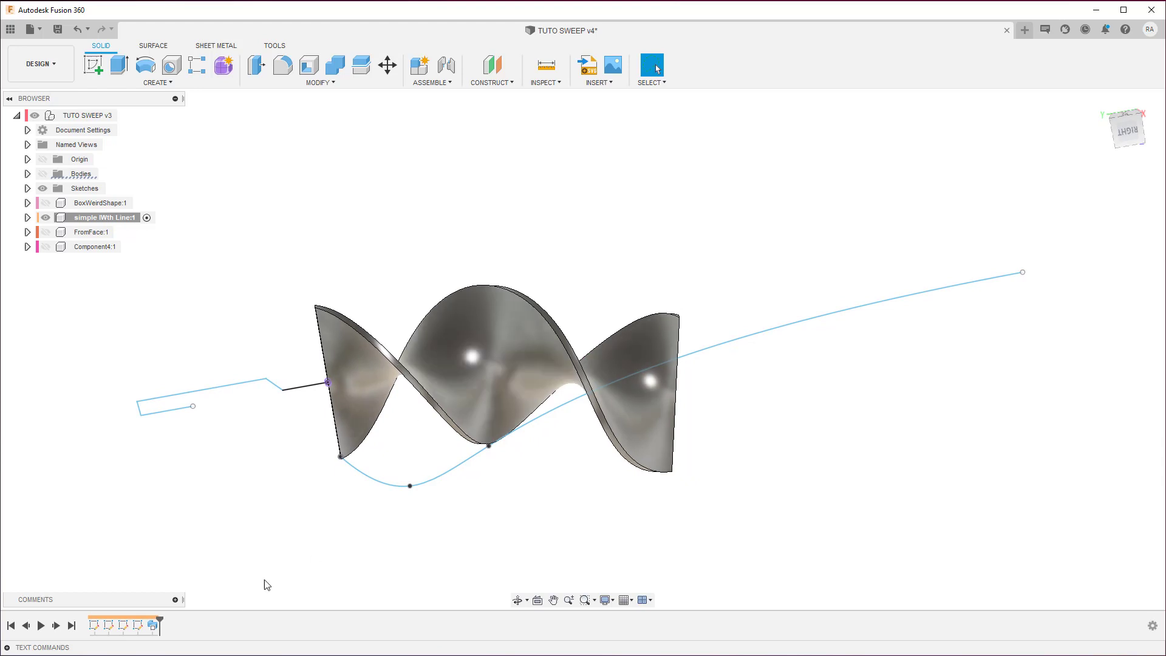
Reopen the sweep via Edit Feature in the timeline and set its distance to 1
right_click(153, 627)
click(185, 650)
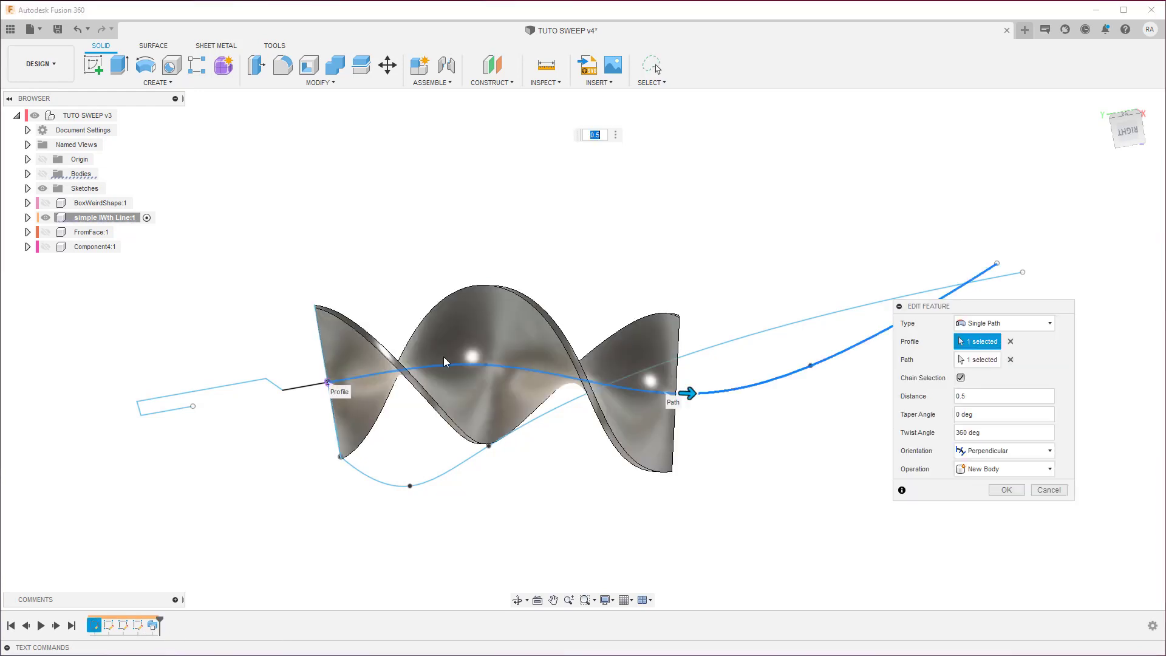
click(962, 396)
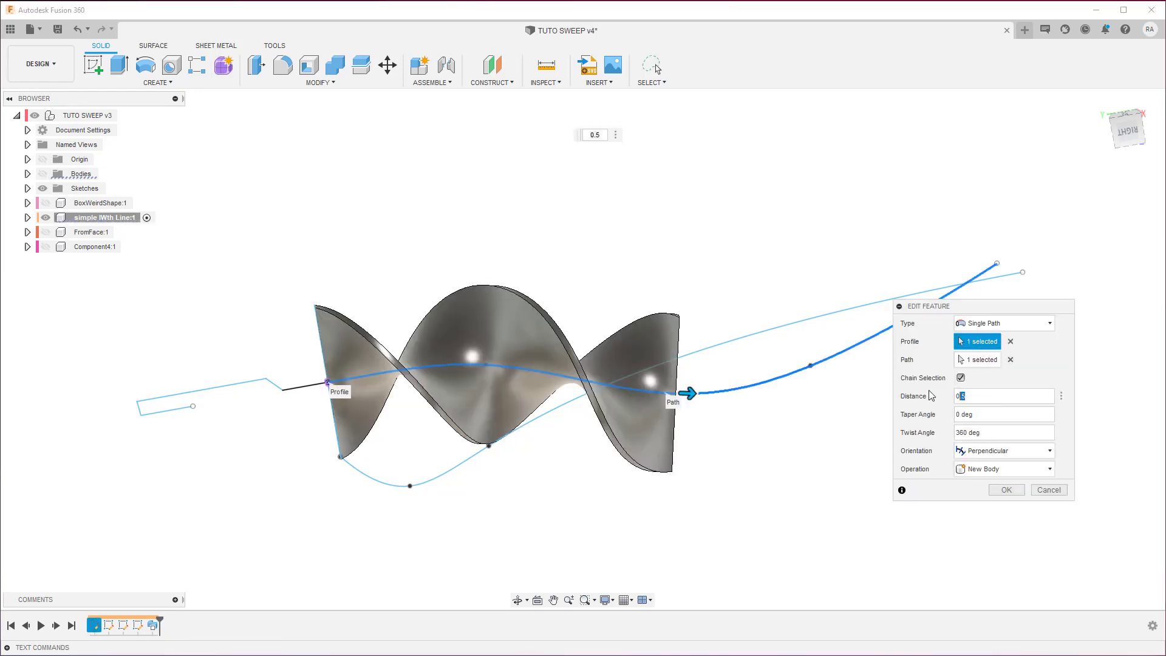
double_click(965, 395)
text(1)
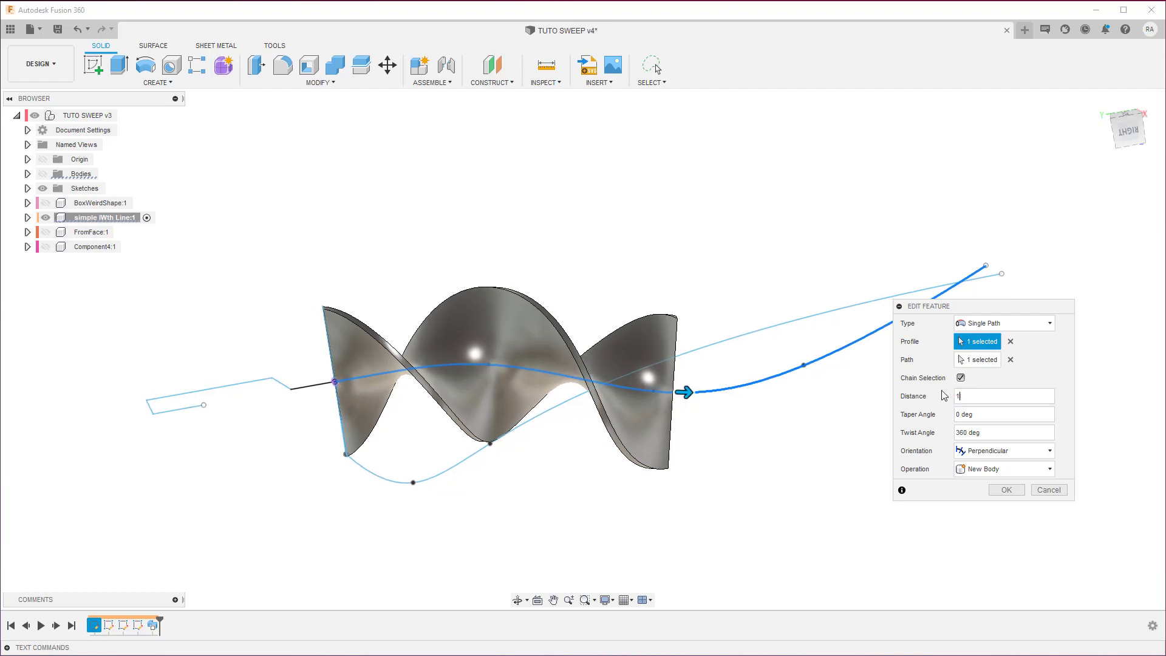
key(Return)
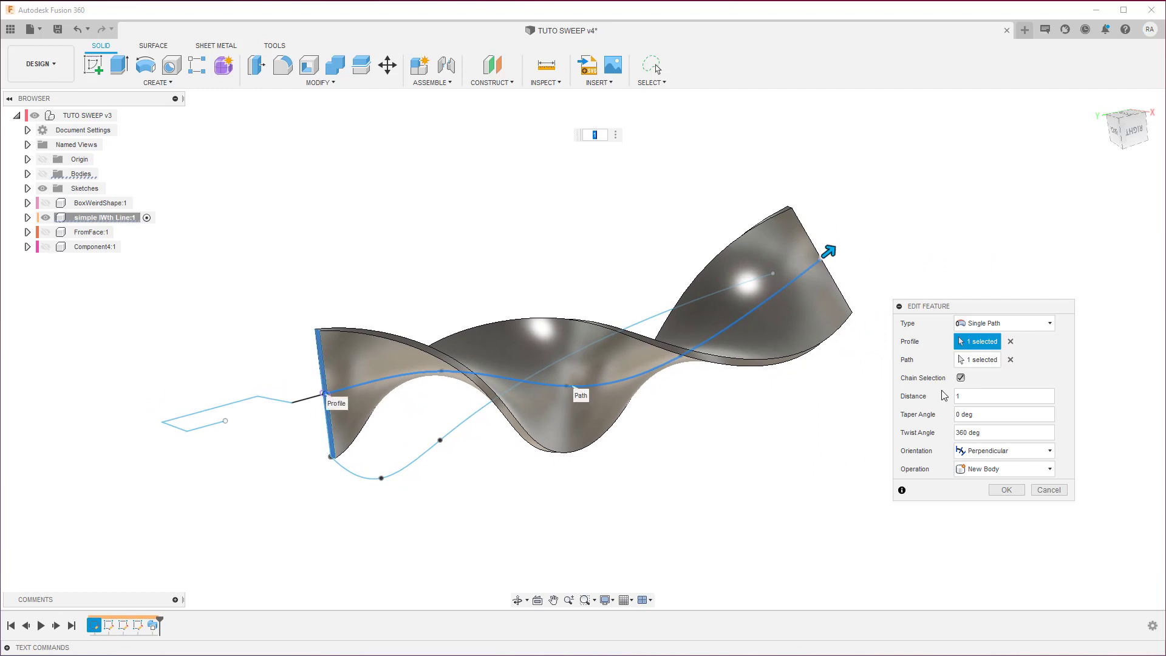
Prefix the twist angle with a minus sign to make it -360°
click(960, 433)
key(Home)
text(-)
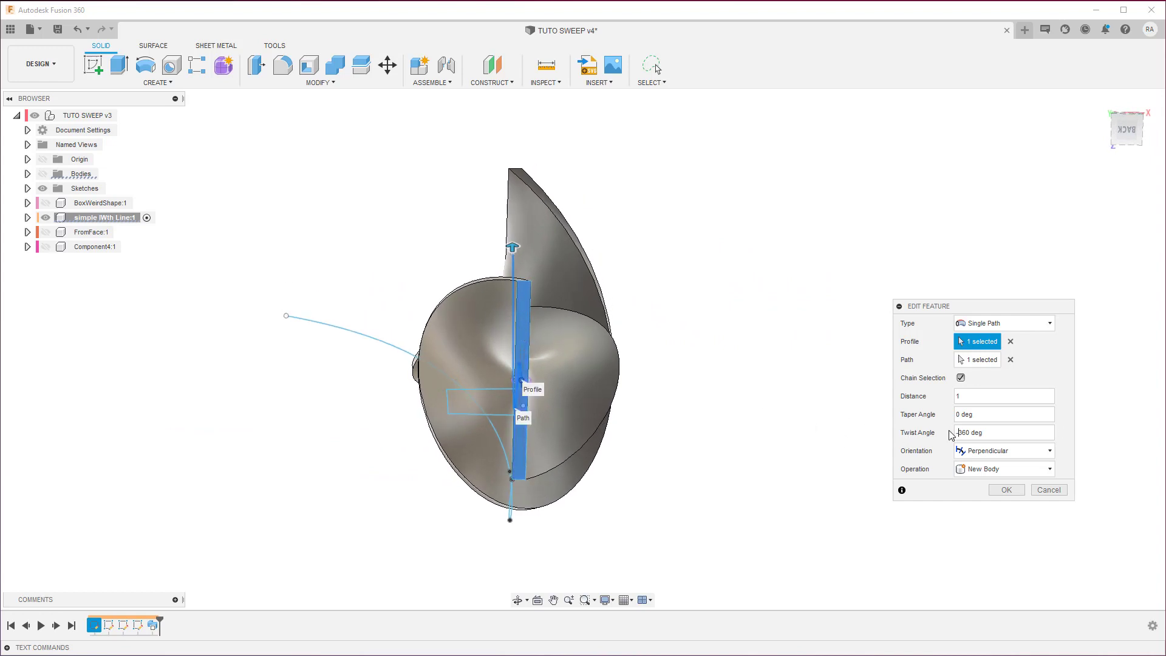
Apply the -360° twist, inspect it, then change the twist angle to 0
key(Return)
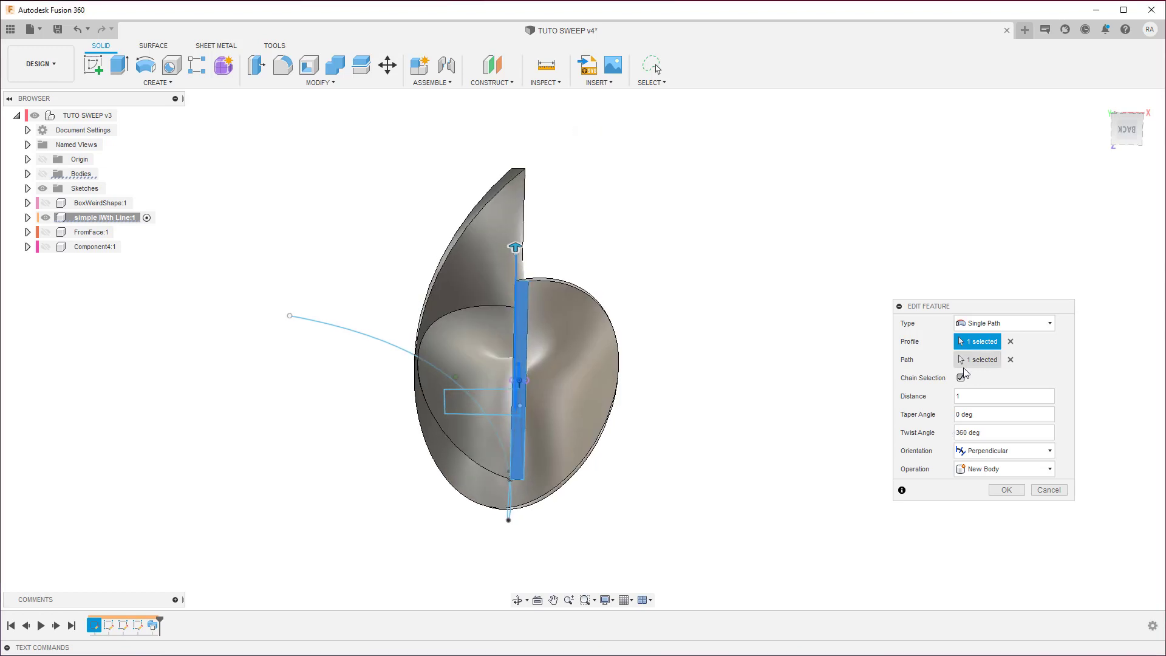
shift+middle_drag(789, 389, 614, 406)
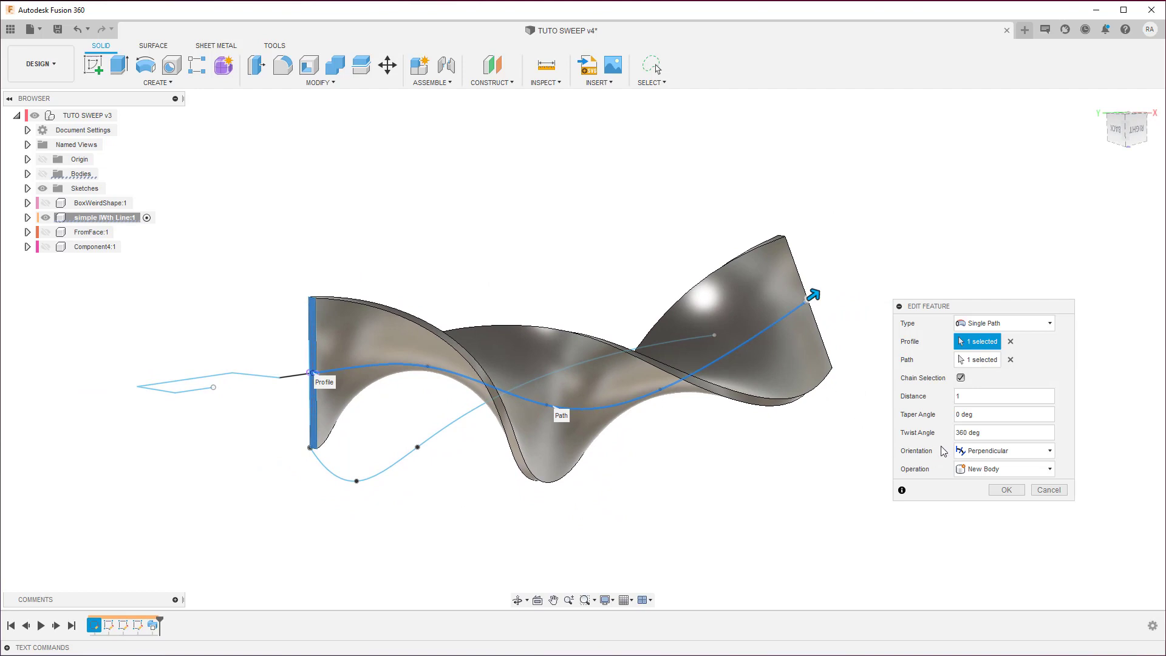
mouse_move(1002, 432)
click(985, 432)
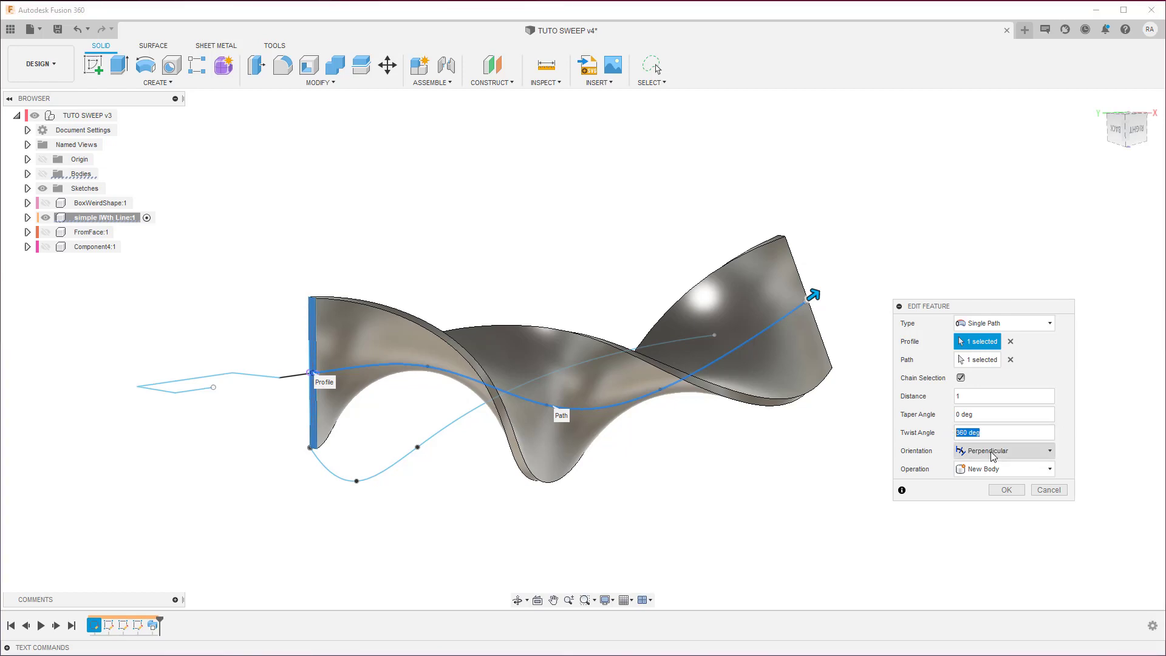
text(0)
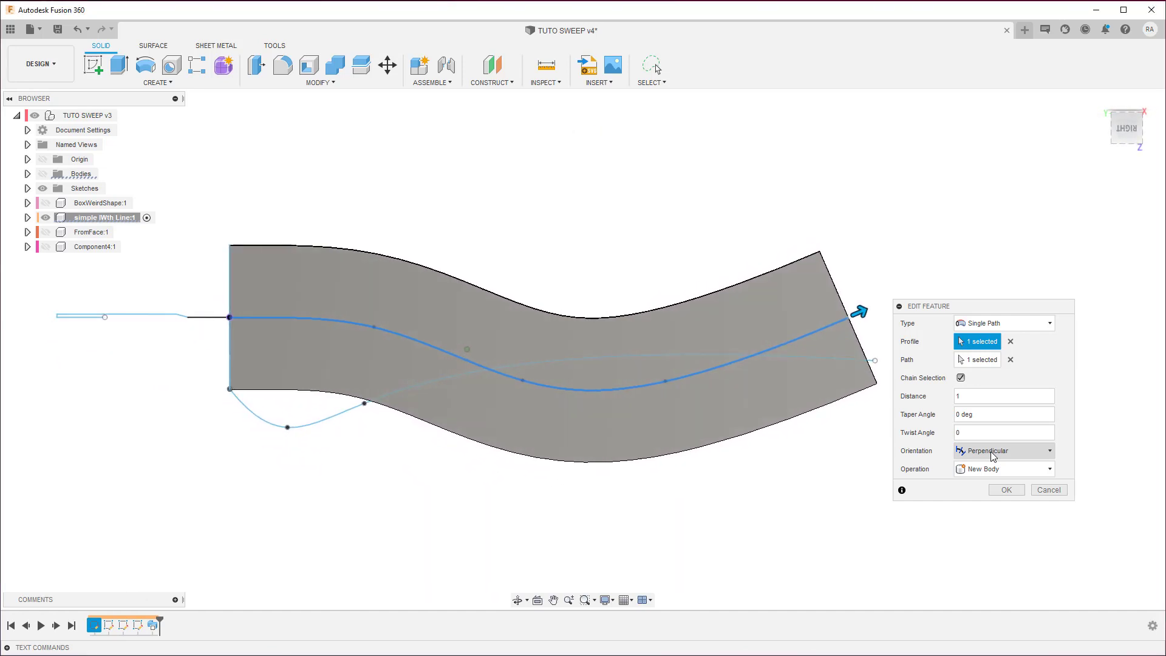
mouse_move(859, 312)
mouse_down()
mouse_move(626, 390)
mouse_move(444, 382)
mouse_move(442, 347)
mouse_up()
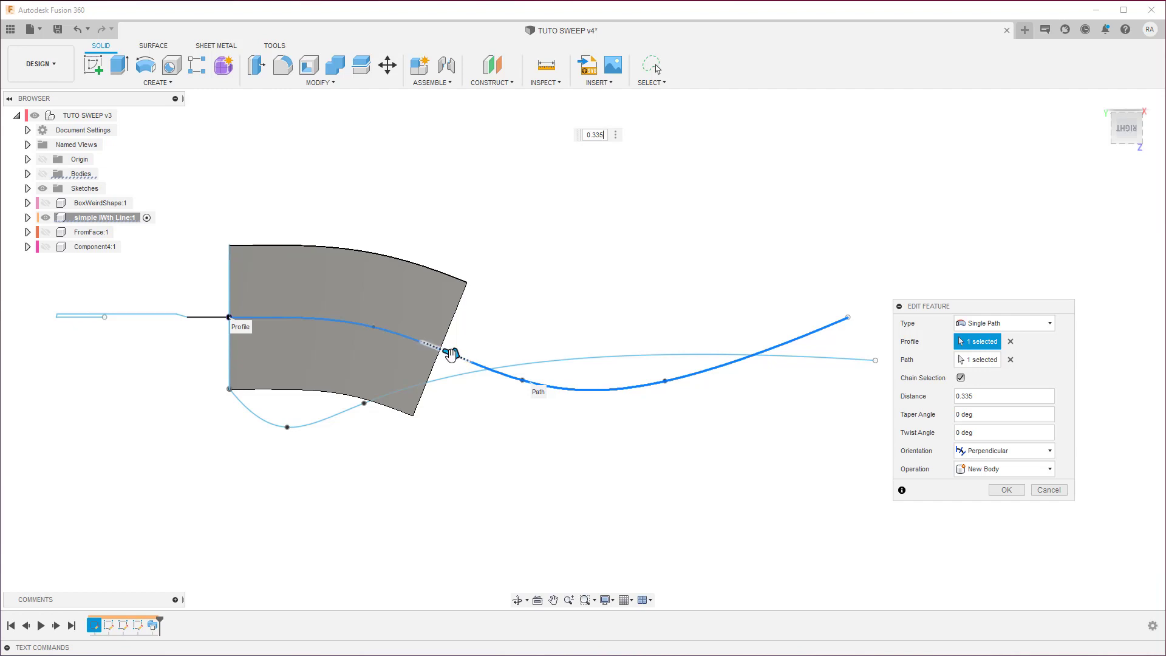
drag(442, 347, 534, 383)
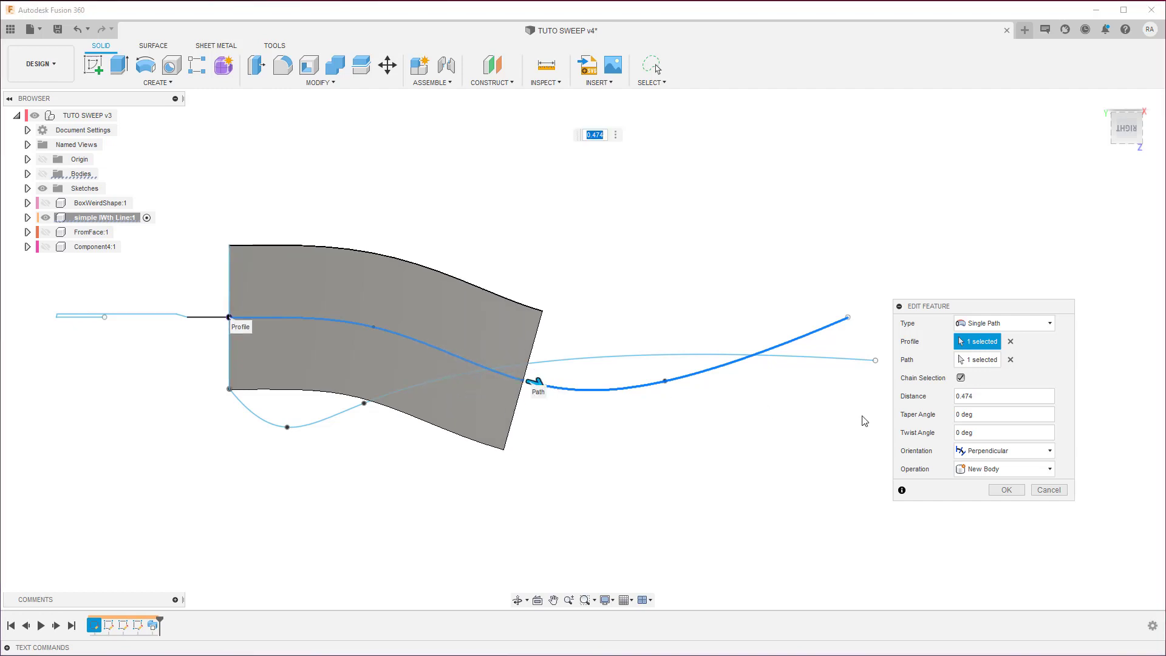
click(988, 452)
click(979, 481)
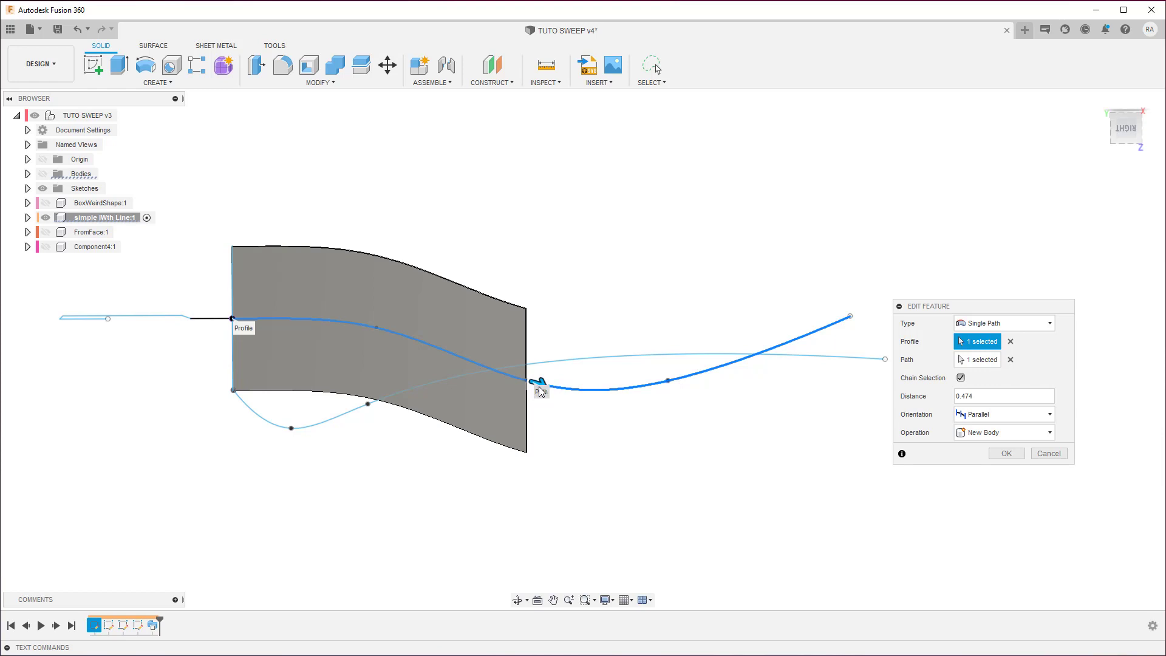
mouse_move(537, 383)
mouse_down()
mouse_move(411, 338)
mouse_move(313, 336)
mouse_move(601, 396)
mouse_move(741, 395)
mouse_move(887, 343)
mouse_up()
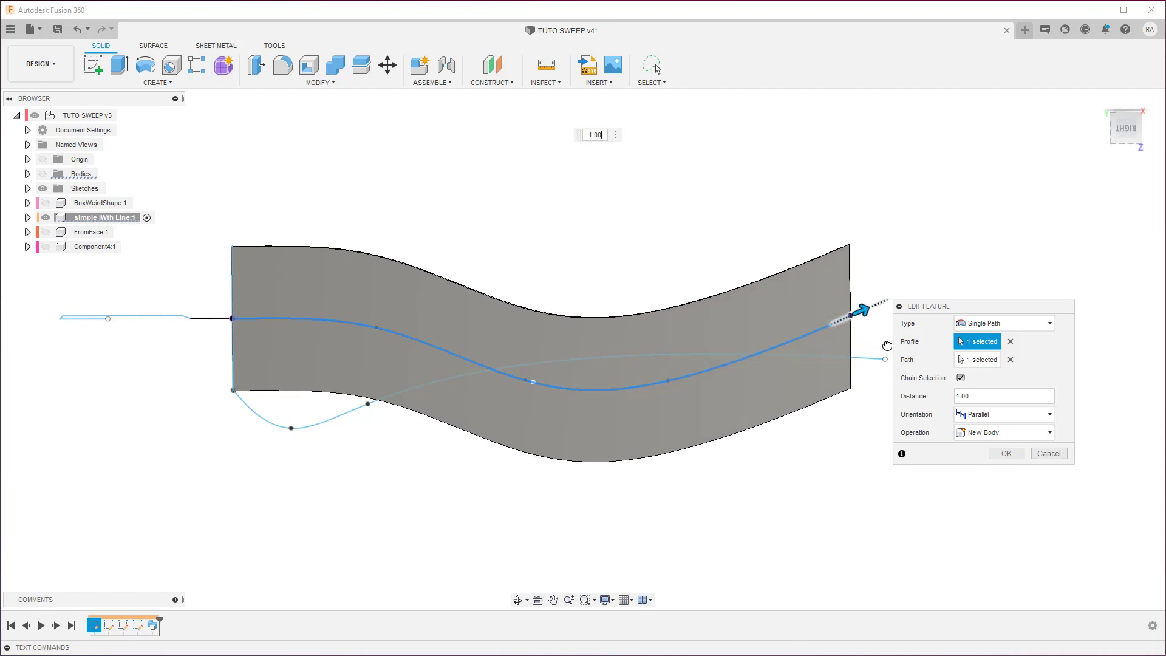
click(977, 414)
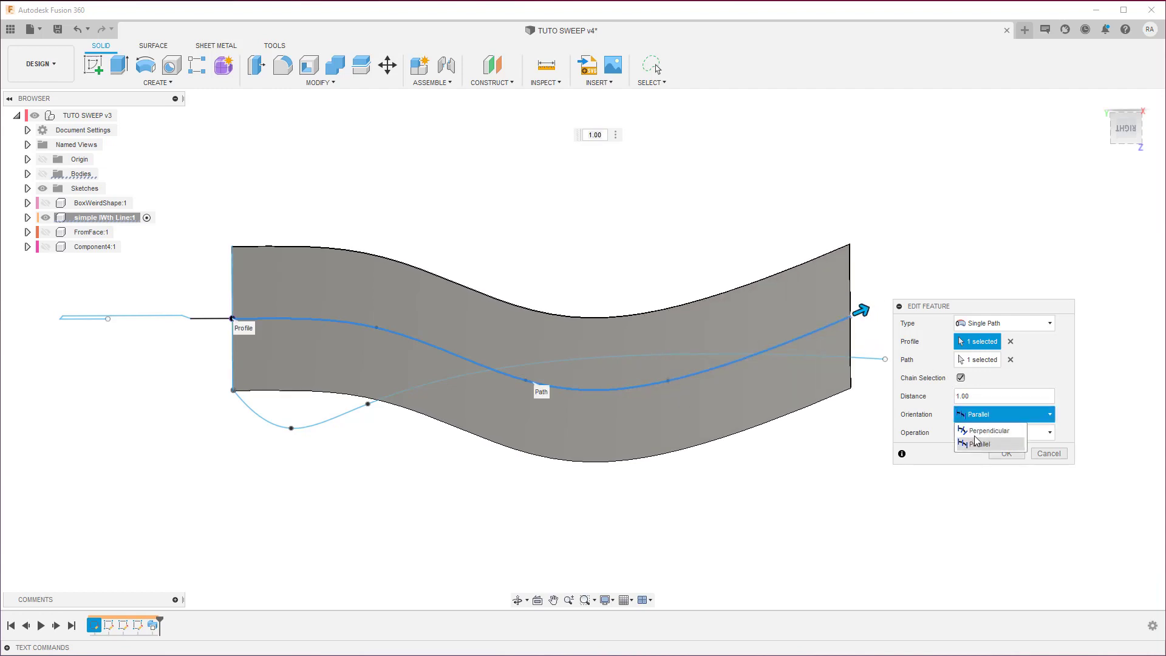
click(976, 433)
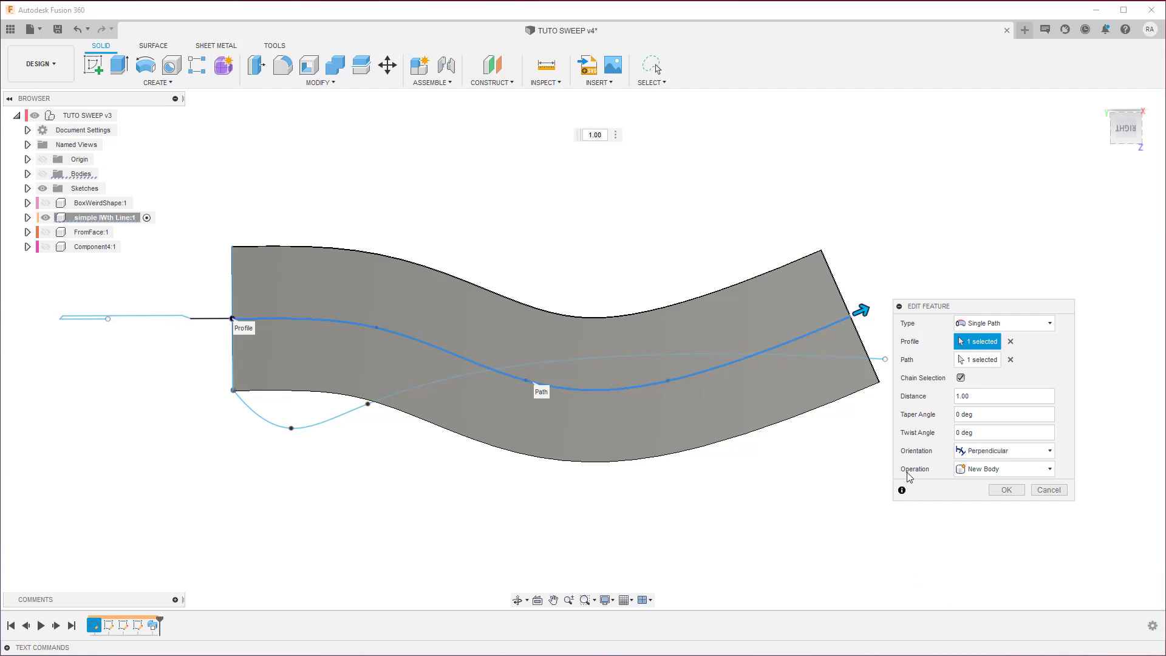
Browse the sweep operation and path type lists, then cancel the sweep edit
click(985, 472)
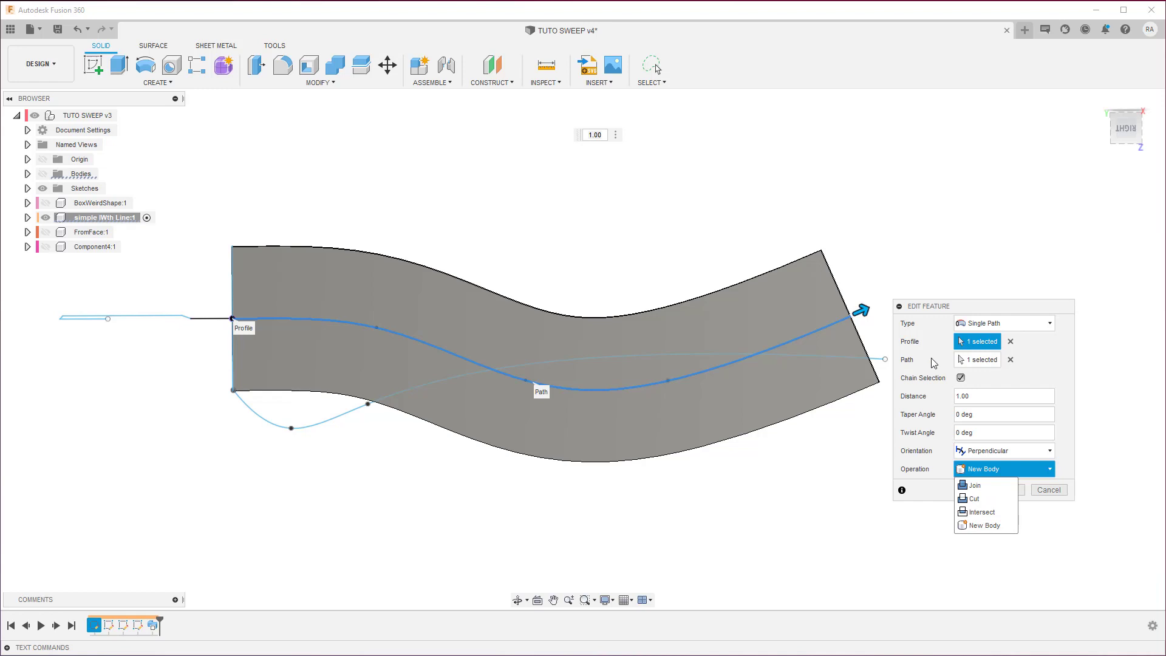
click(986, 323)
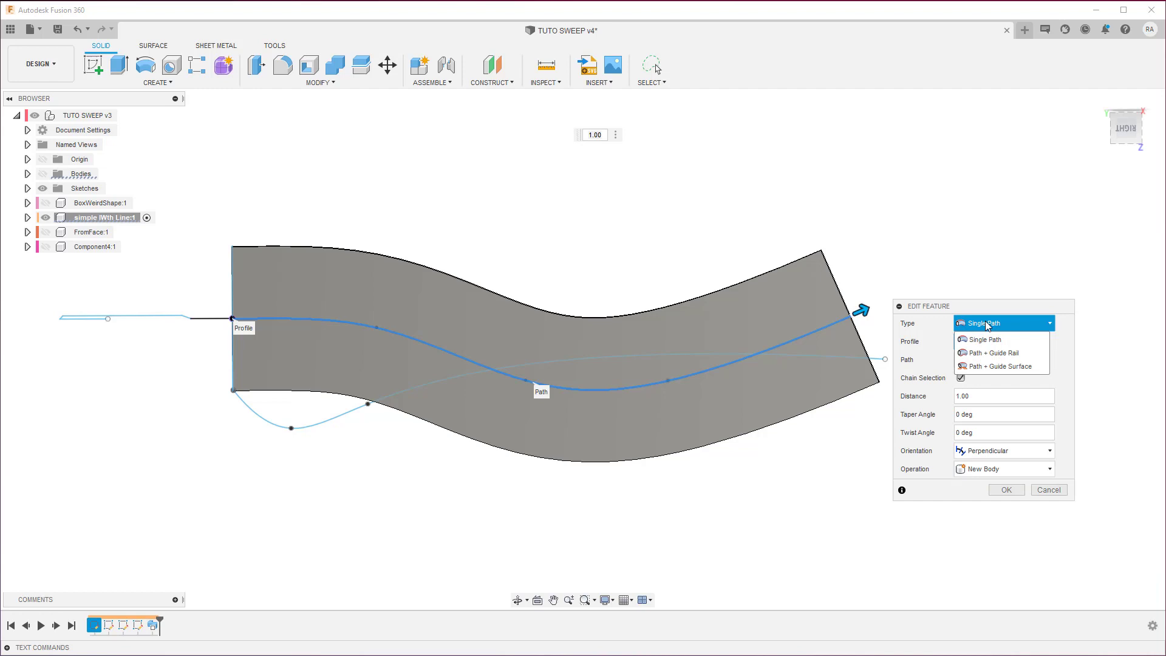
click(1046, 492)
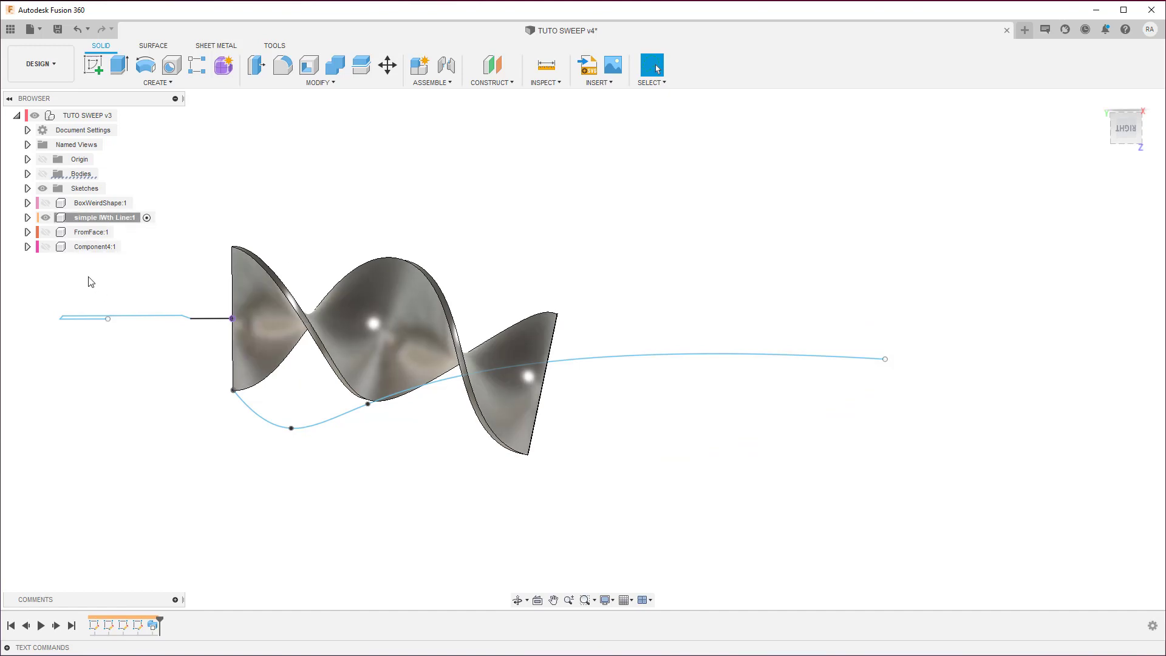
Hide simple With Line:1, then show FromFace:1 and make it the active component
click(45, 221)
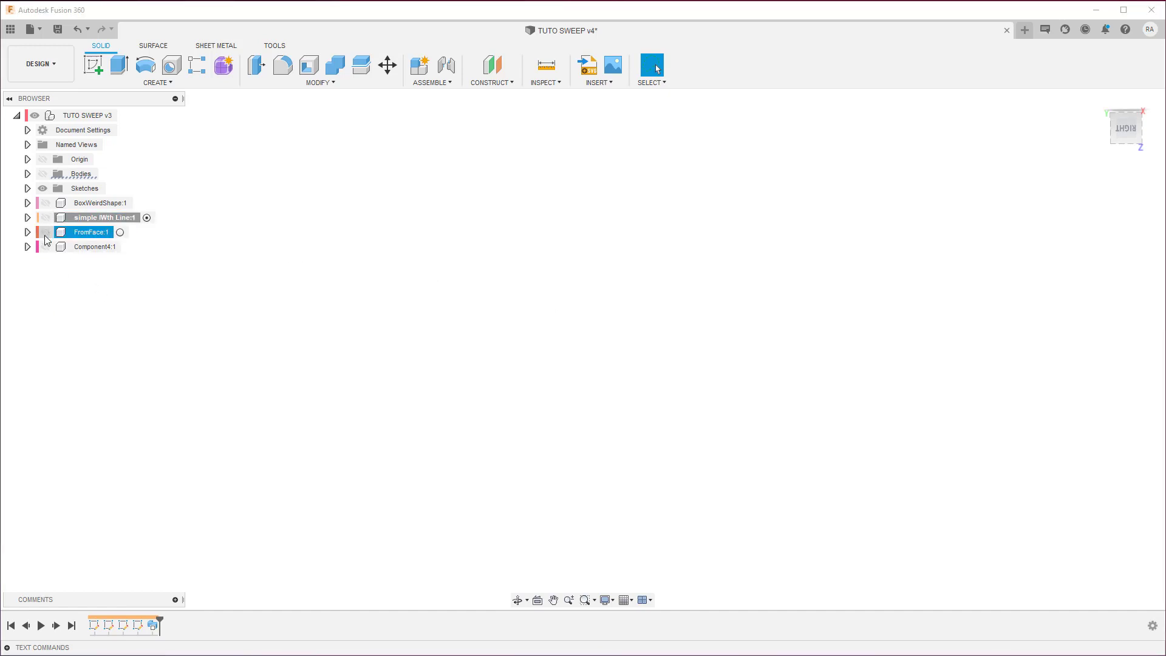
click(46, 232)
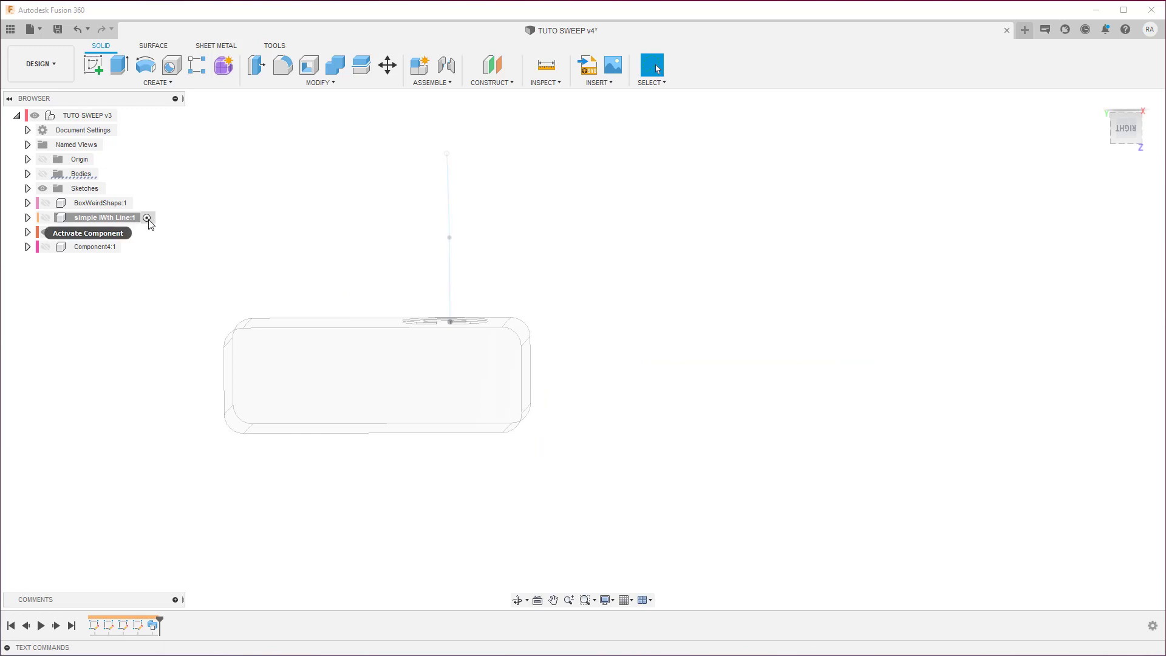
click(101, 232)
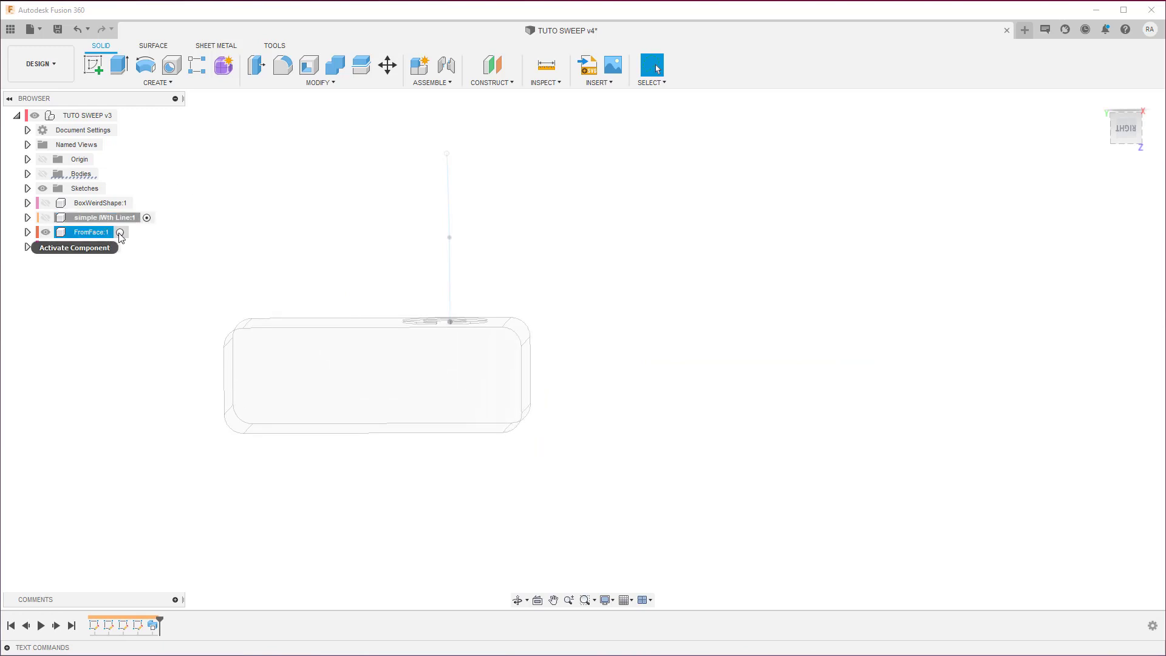
click(122, 233)
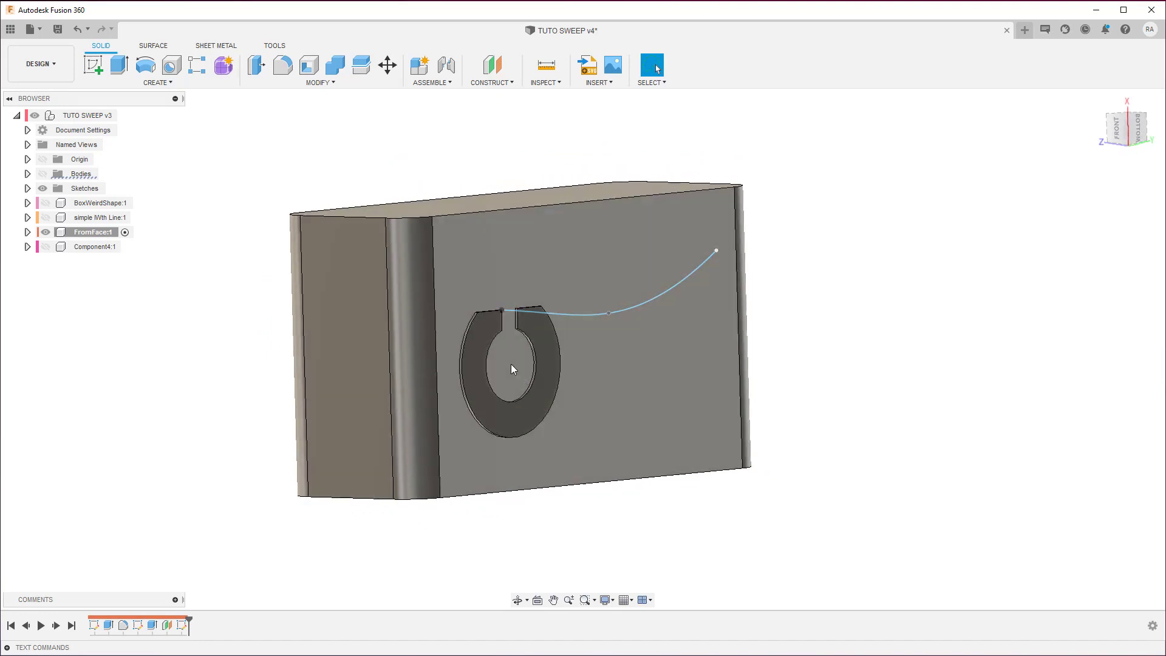
Zoom in and select the split ring profile on the block face
scroll(511, 364, up, 1)
scroll(511, 364, up, 2)
scroll(511, 365, up, 1)
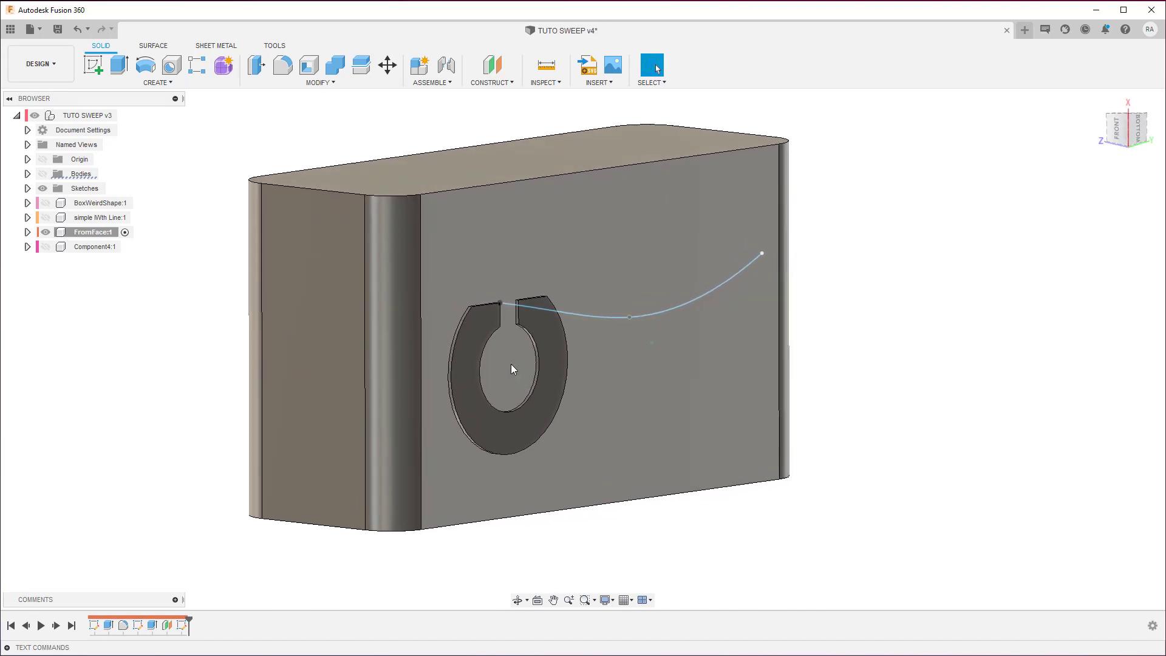
scroll(512, 364, up, 3)
click(482, 330)
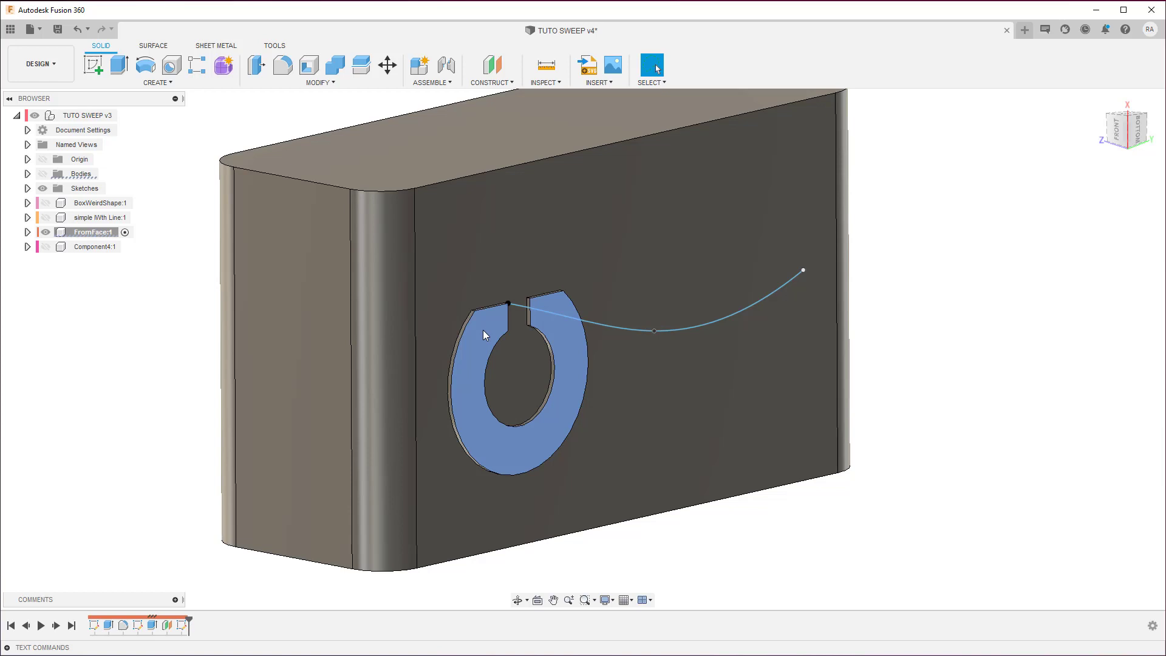
click(157, 85)
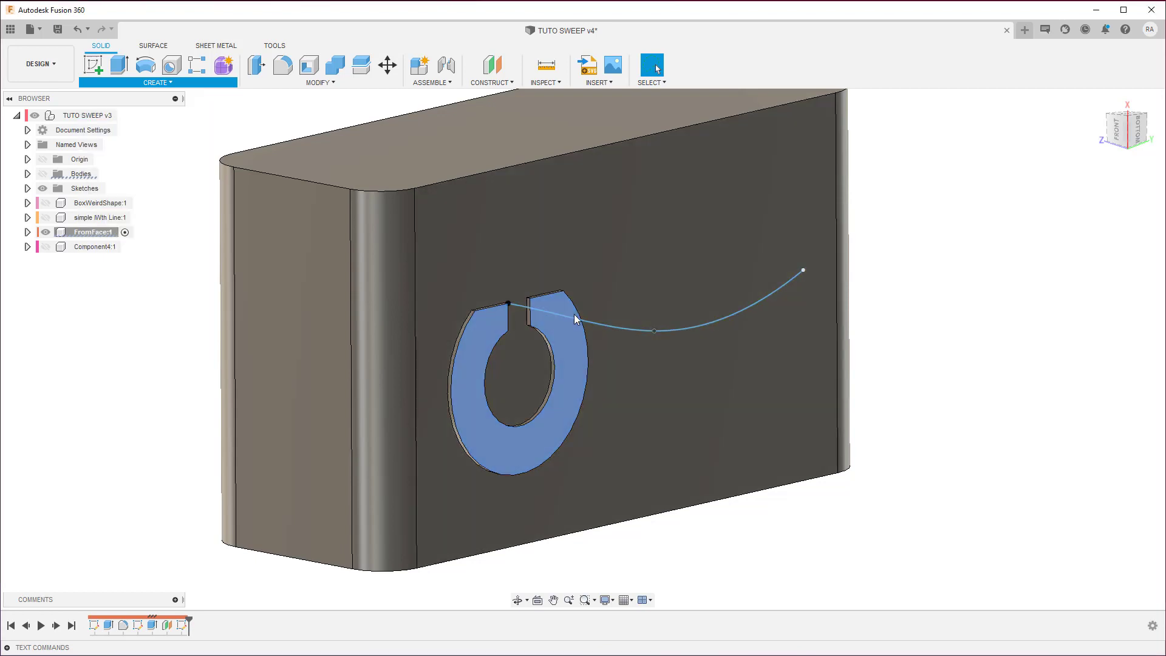
click(491, 337)
Sweep the split ring profile along the curved line with Join, forming a bent slotted tube on the block
click(155, 82)
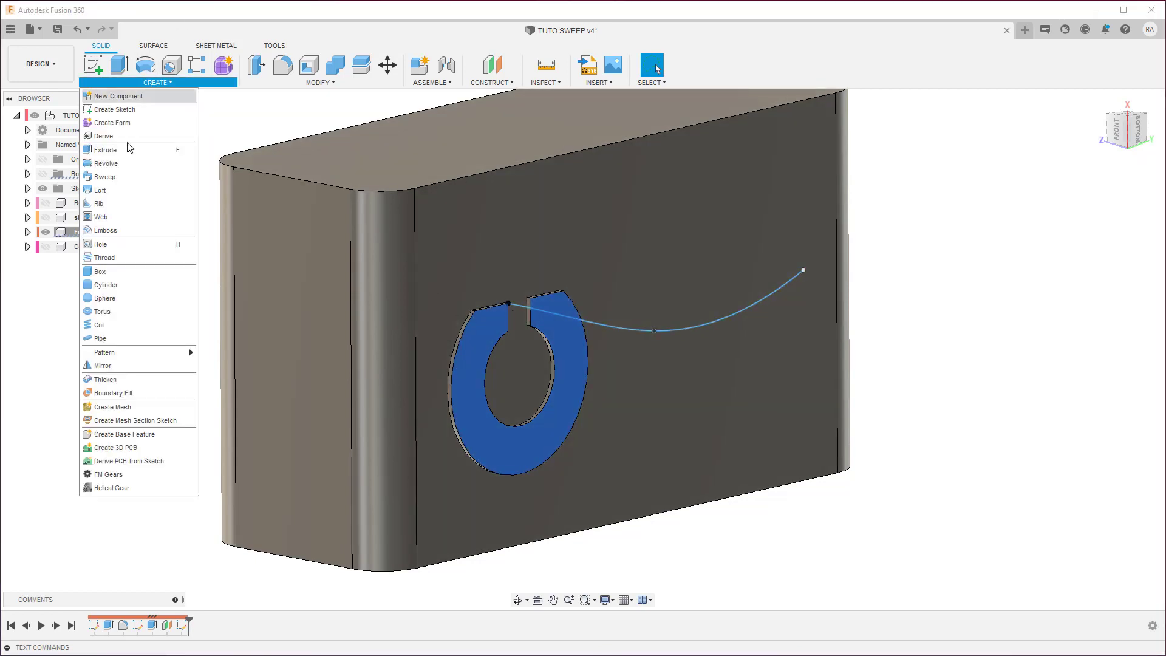
click(105, 176)
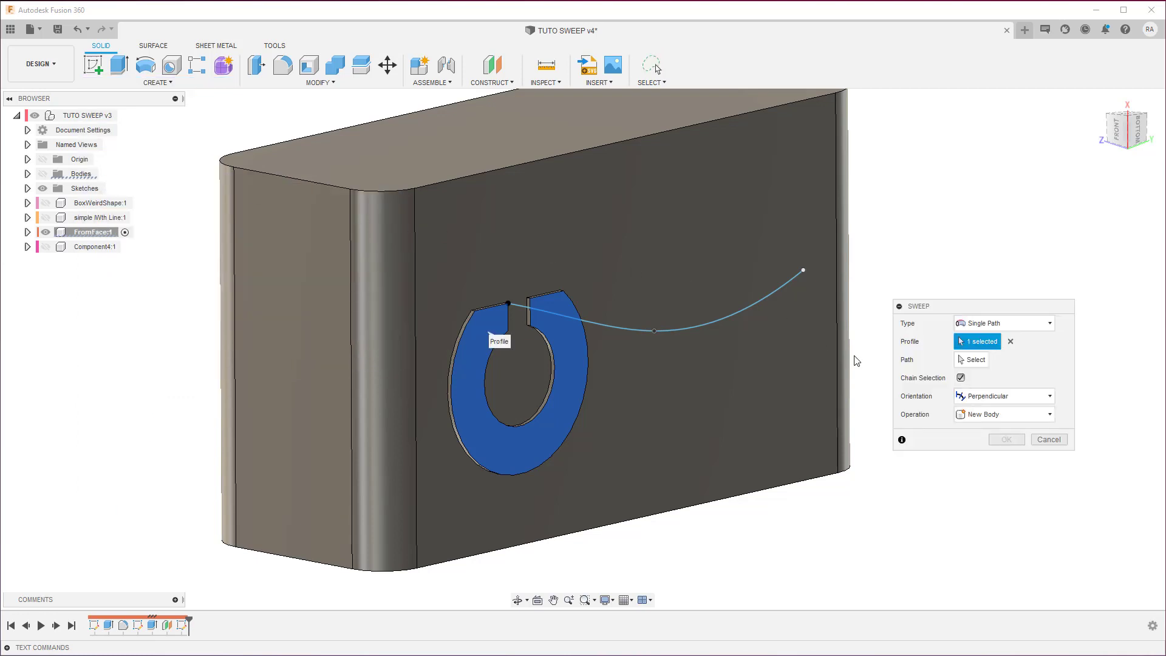
click(972, 359)
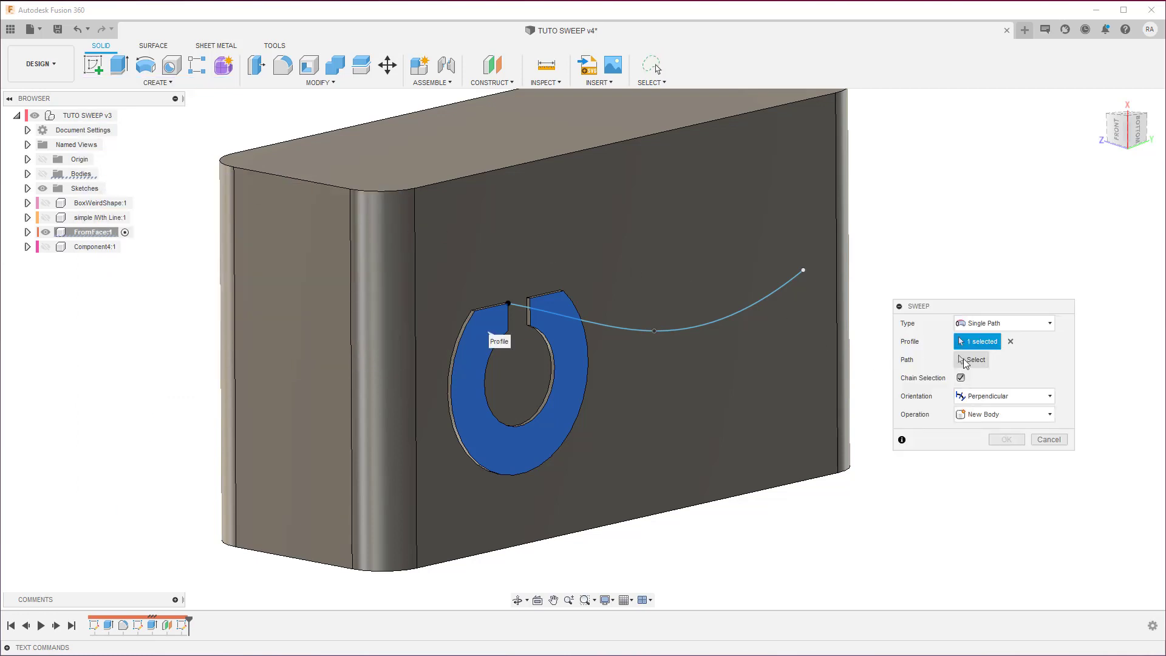
click(611, 326)
shift+middle_drag(611, 328, 611, 328)
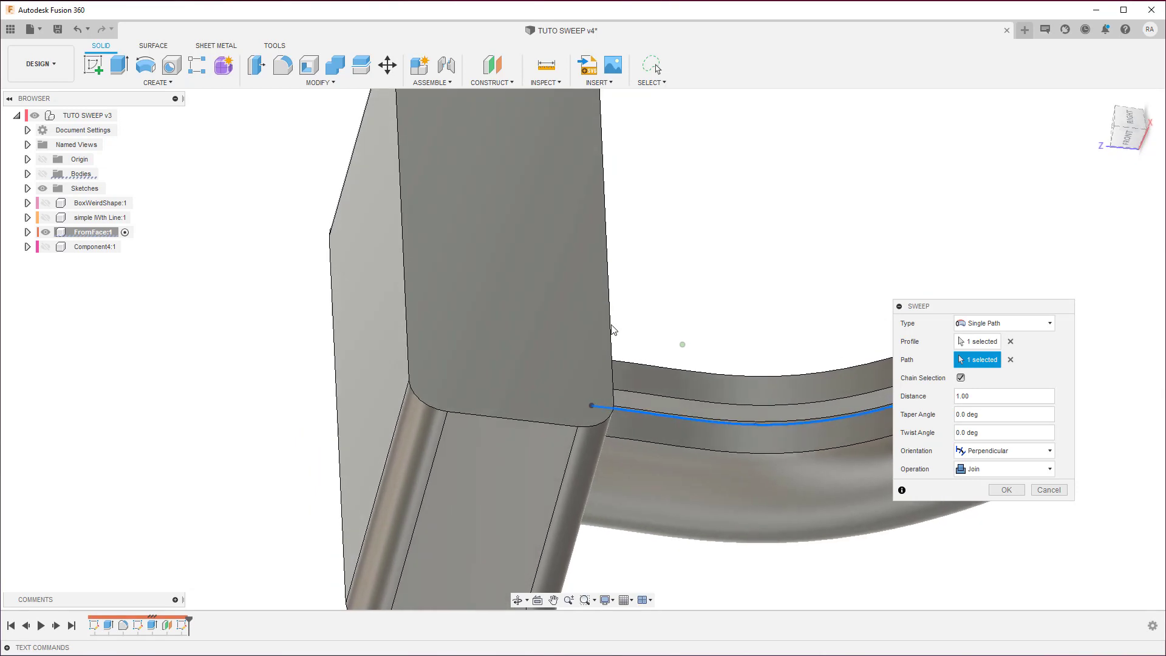
key(Return)
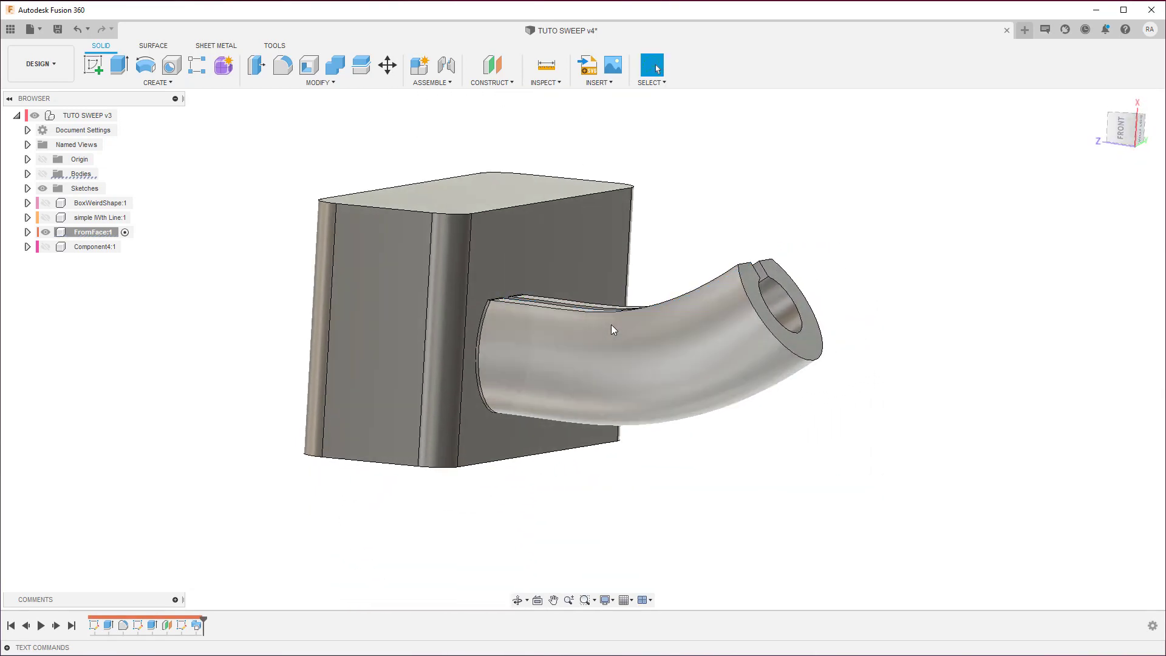
shift+middle_drag(611, 324, 609, 324)
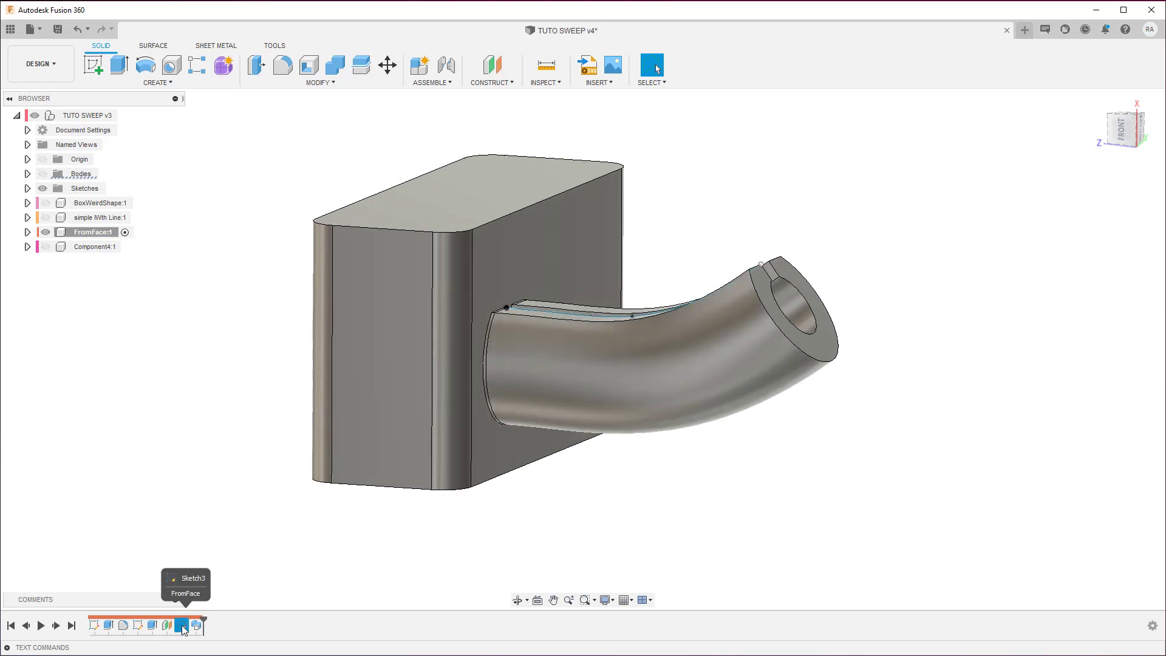
Rename the Sketch3 timeline feature to 'Pa' and clear the selection
right_click(183, 628)
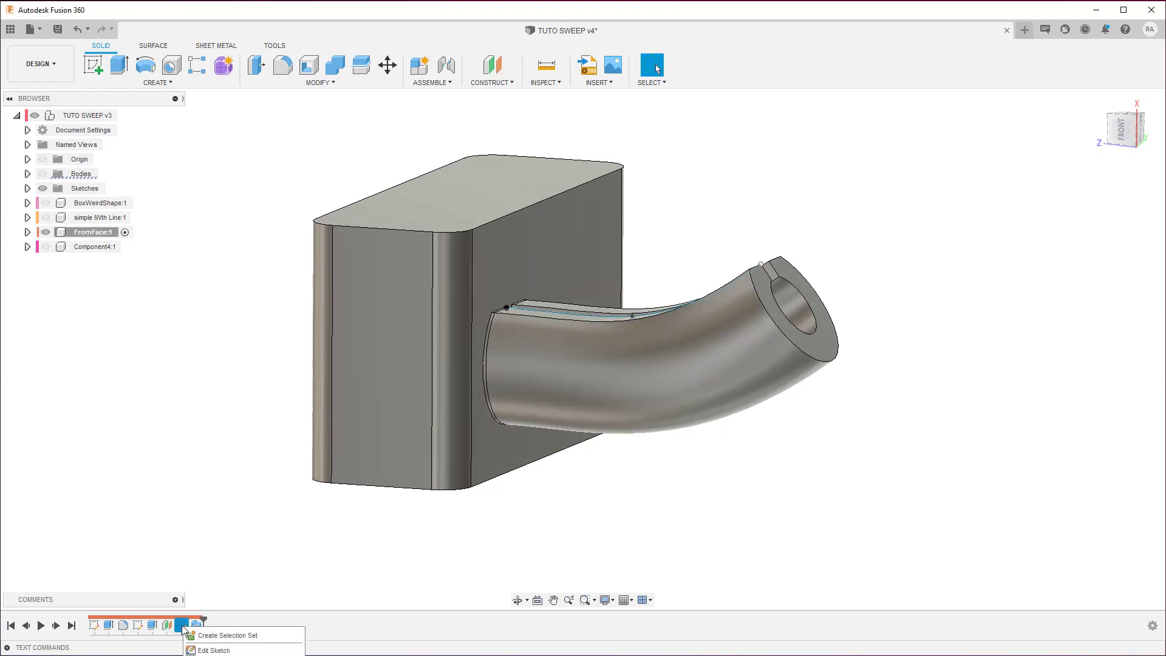
click(229, 510)
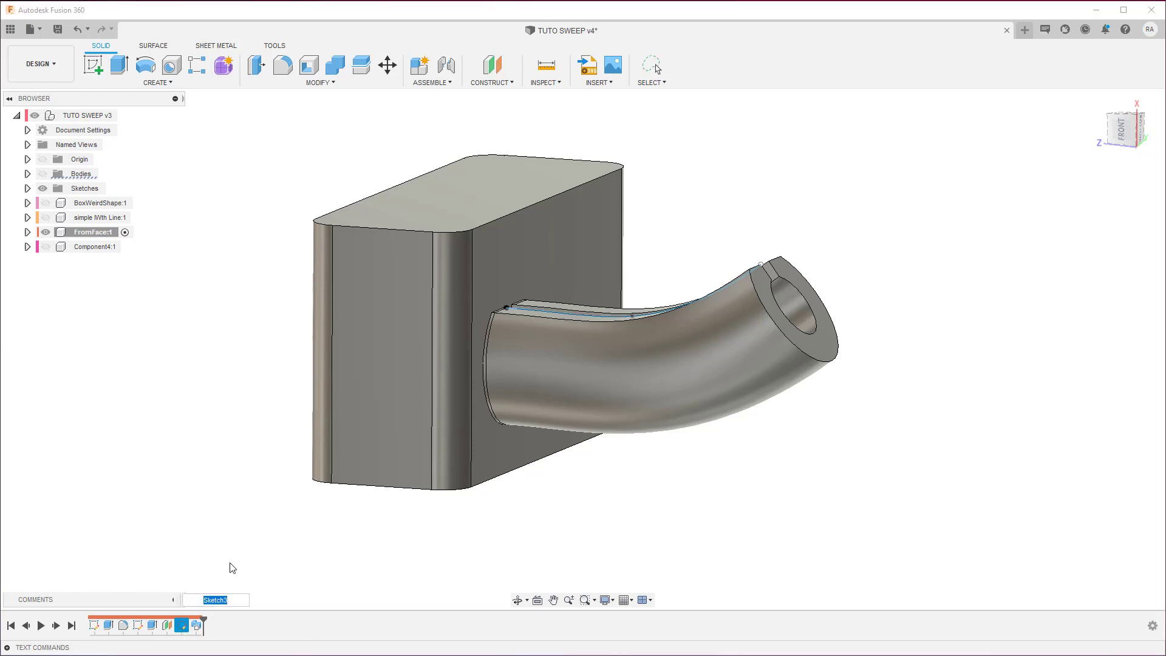
text(Patch tub)
key(Return)
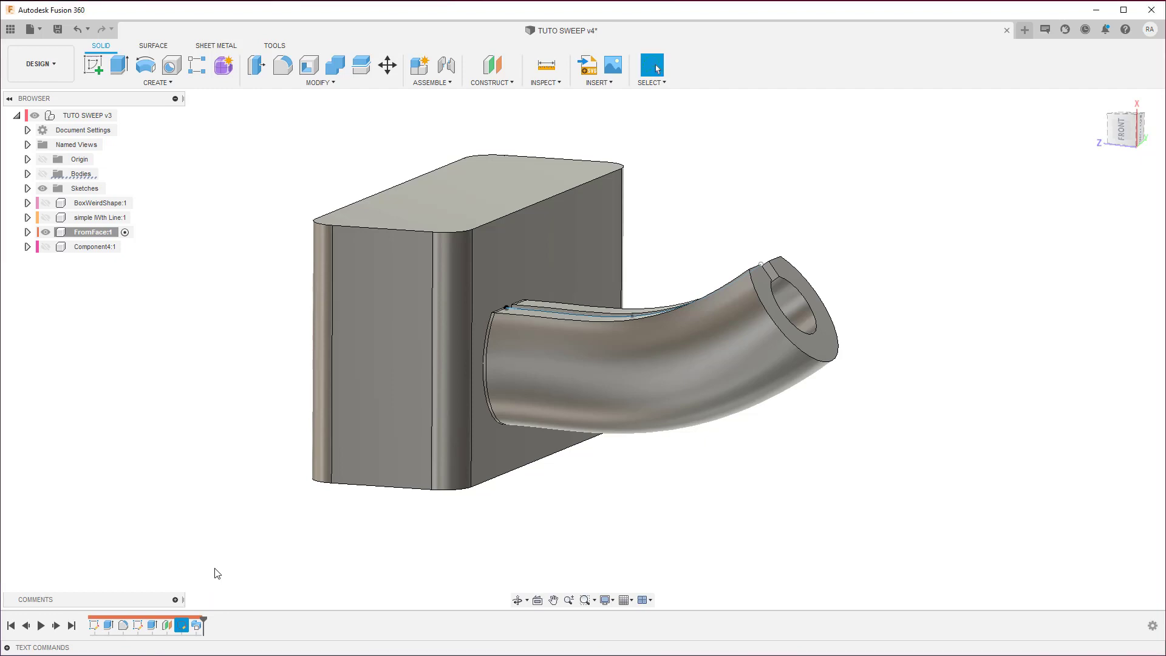
click(207, 571)
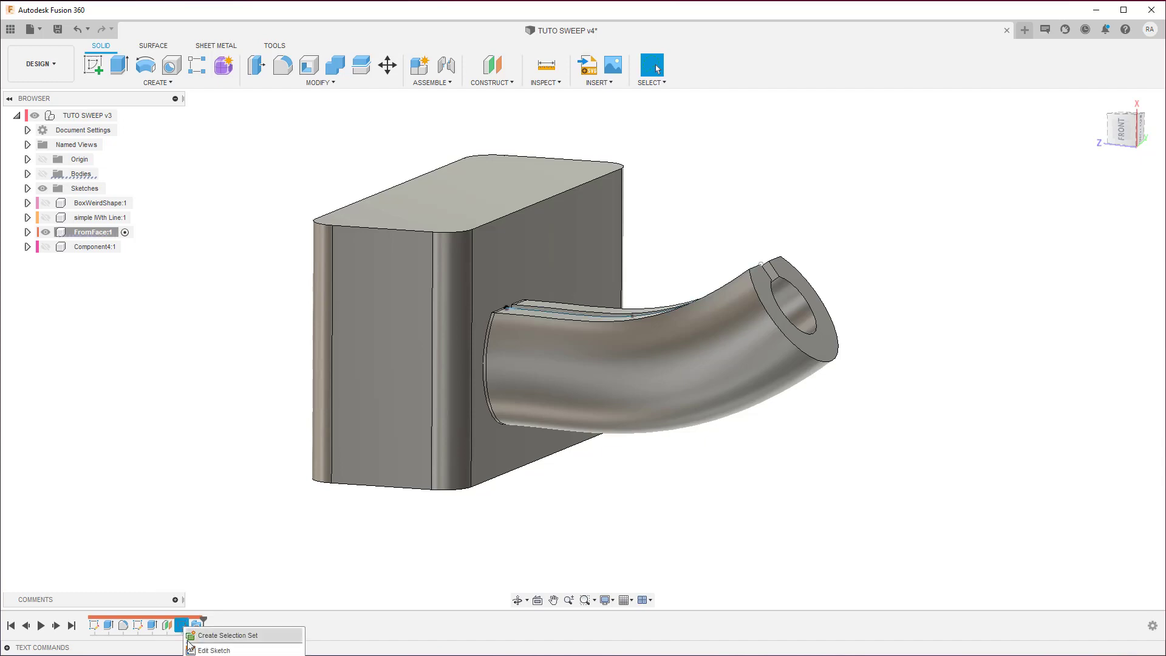
Edit the FromFace path sketch, drag the spline's end point outward, and finish the sketch
double_click(182, 625)
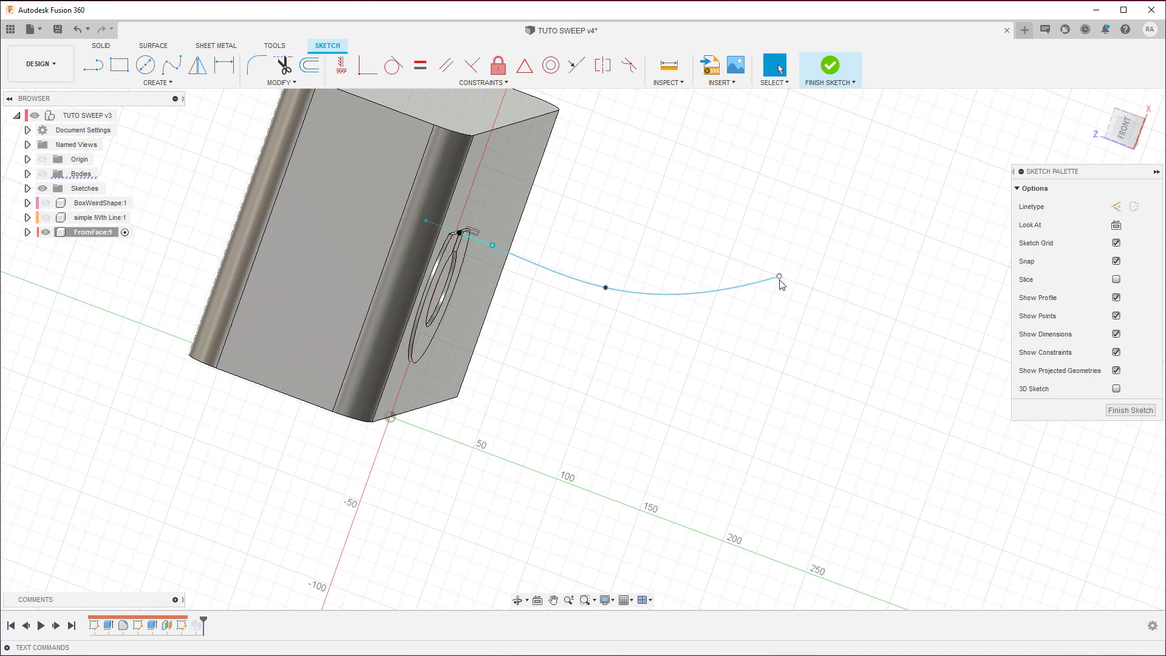
mouse_move(780, 278)
mouse_down()
mouse_move(908, 289)
mouse_move(880, 314)
mouse_up()
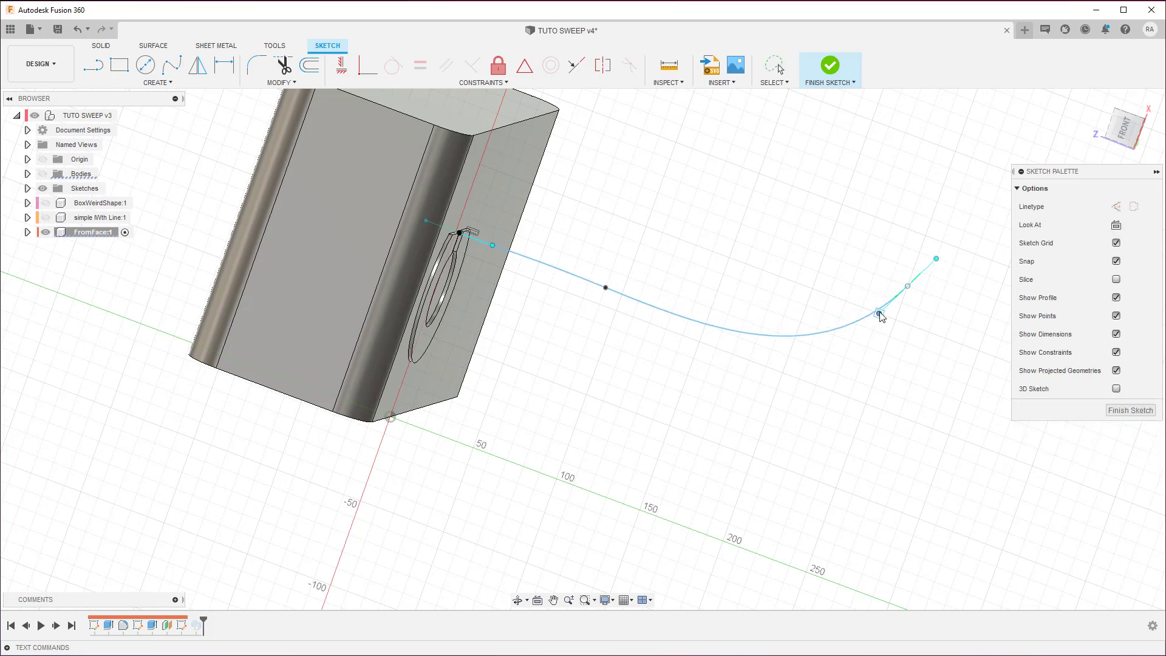
key(F5)
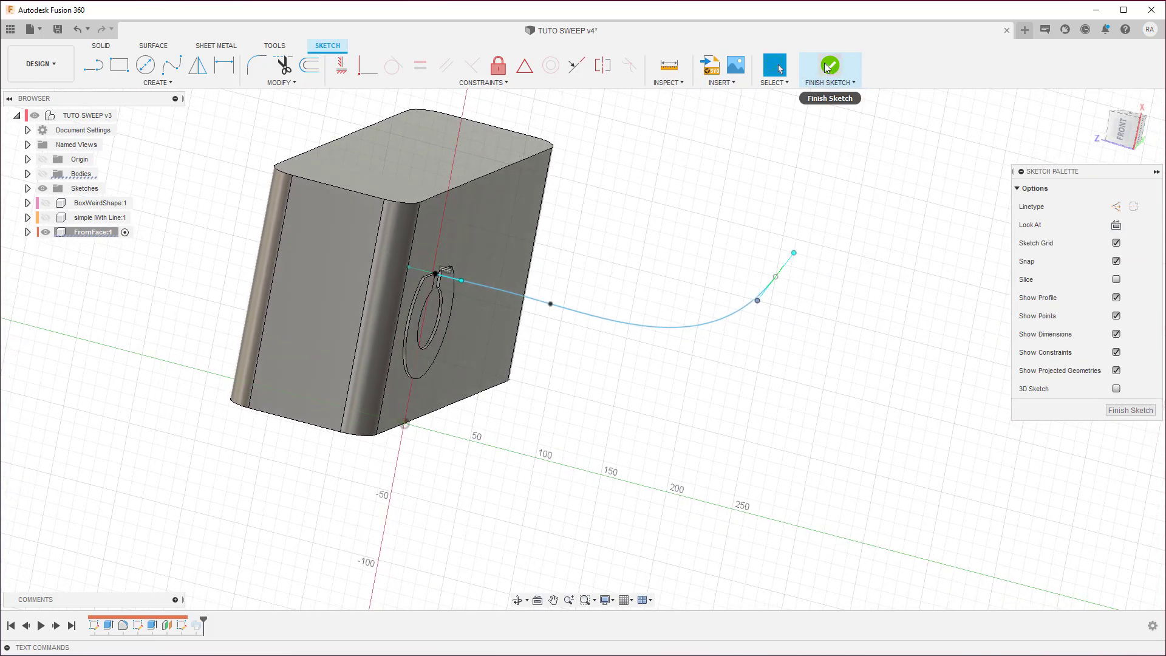
click(826, 65)
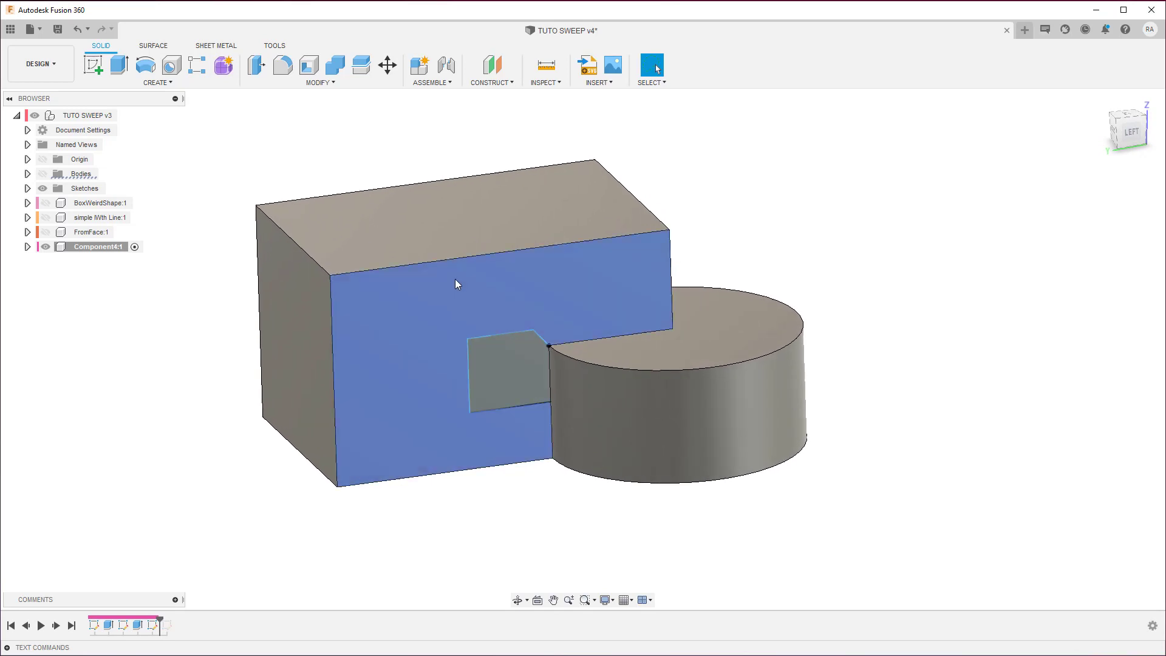
Try sweeping the small profile along the cylinder's top edge at 0.874, then cancel and hide Component4:1
click(517, 383)
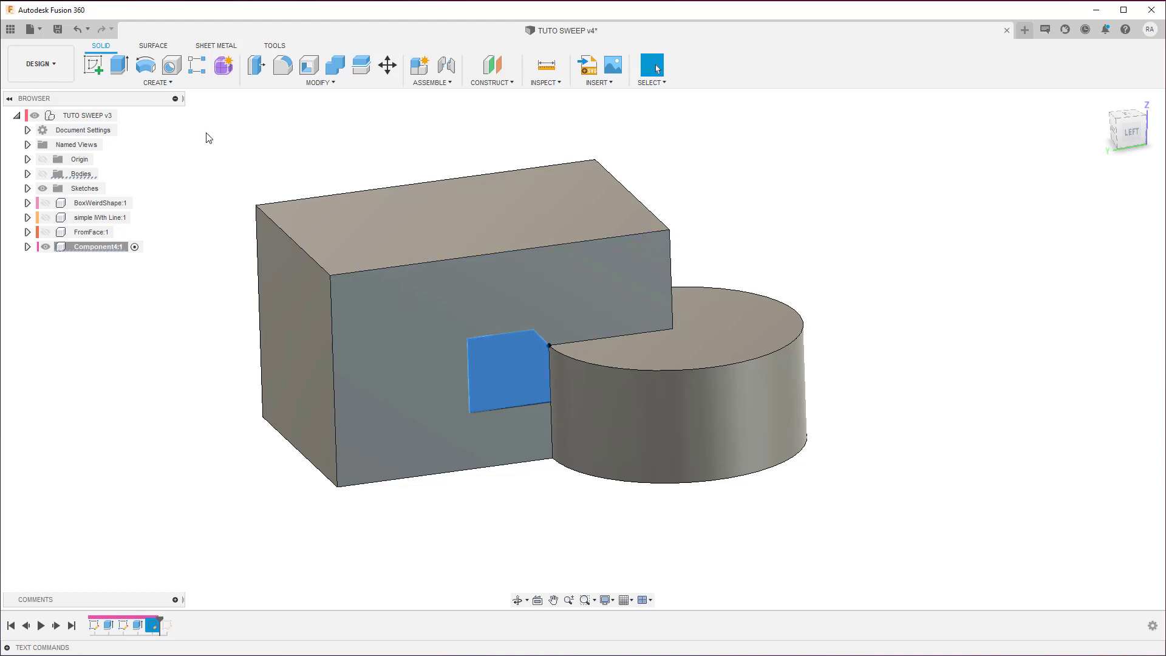
click(159, 85)
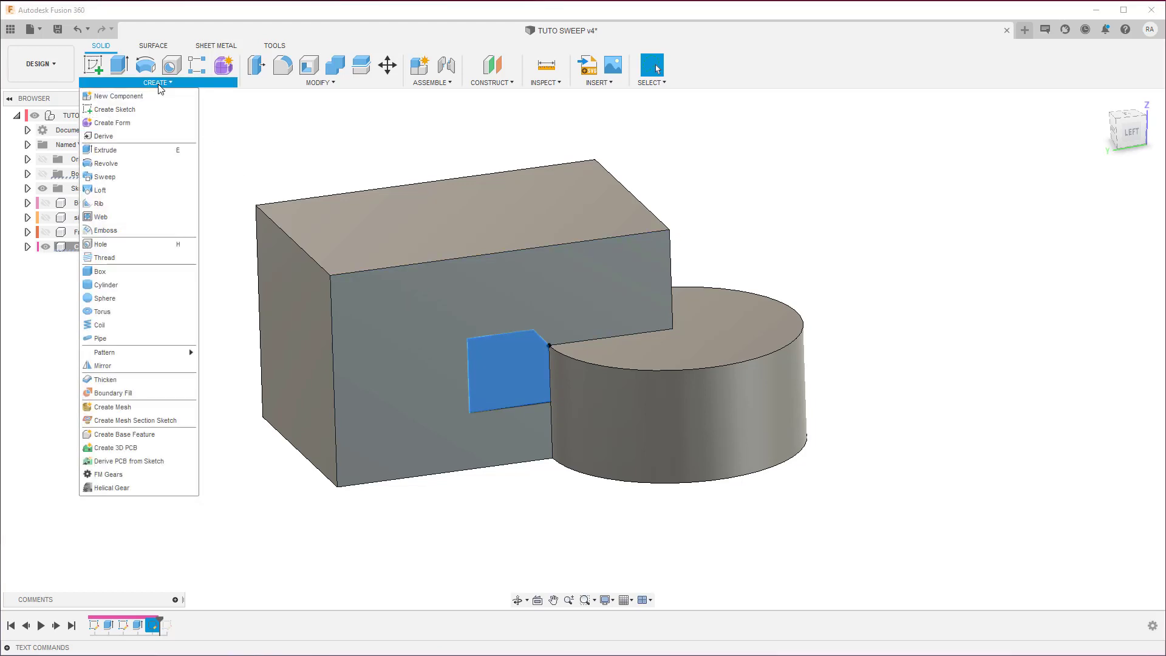
click(116, 178)
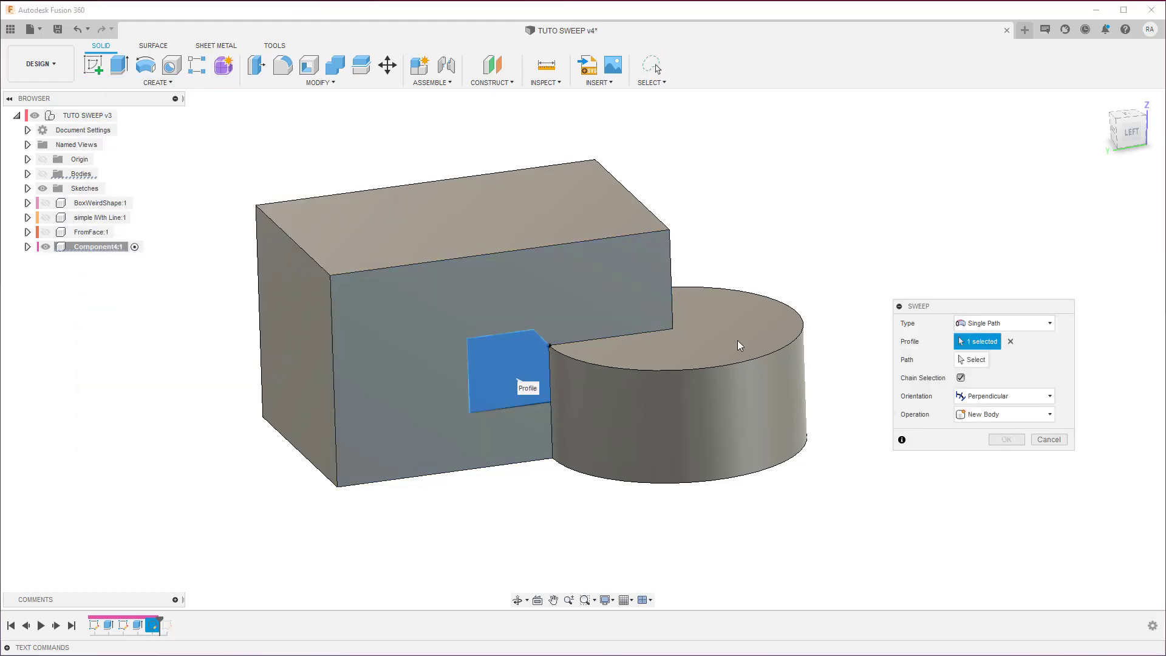
scroll(737, 340, up, 1)
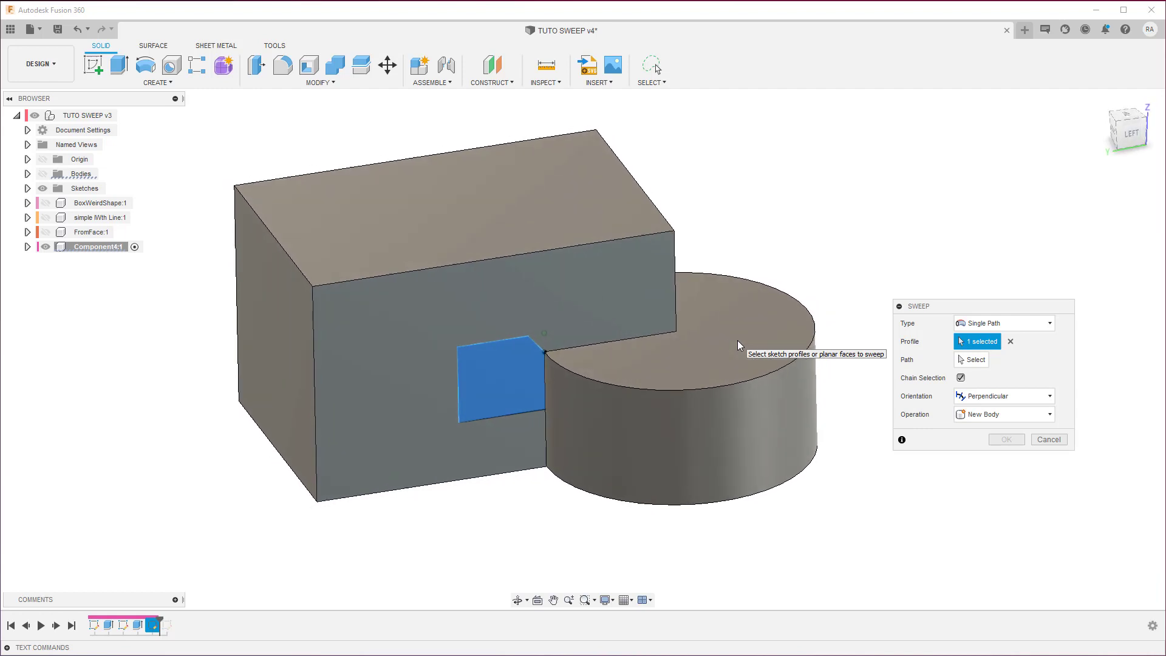
scroll(737, 340, up, 1)
scroll(737, 339, up, 1)
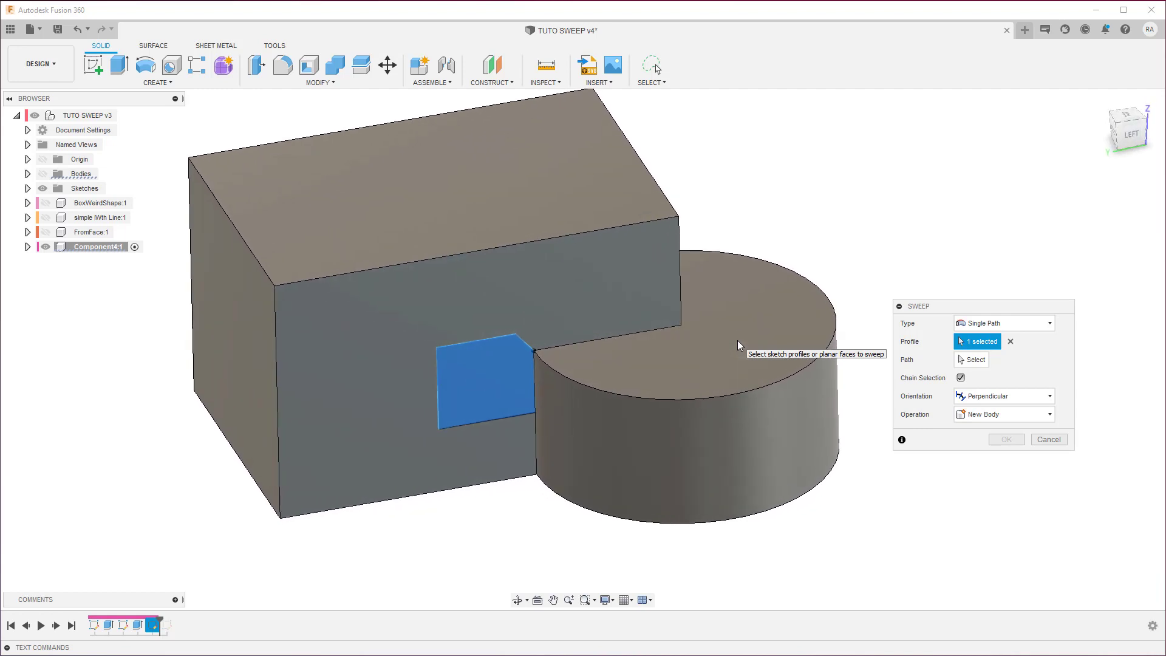
click(966, 360)
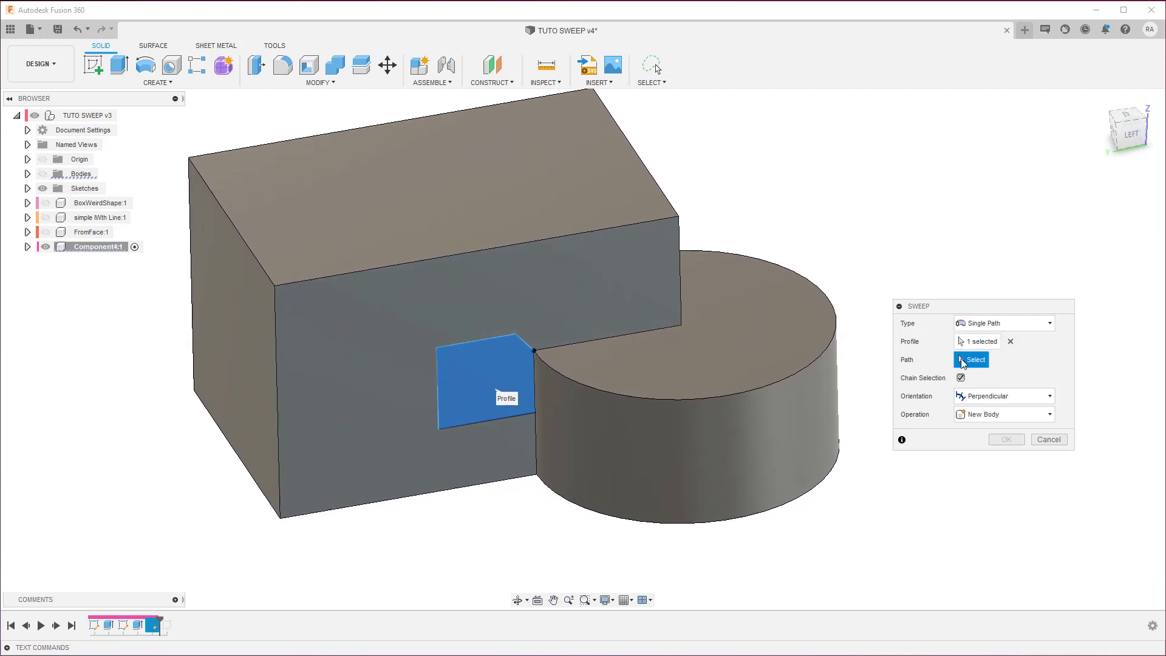
click(701, 399)
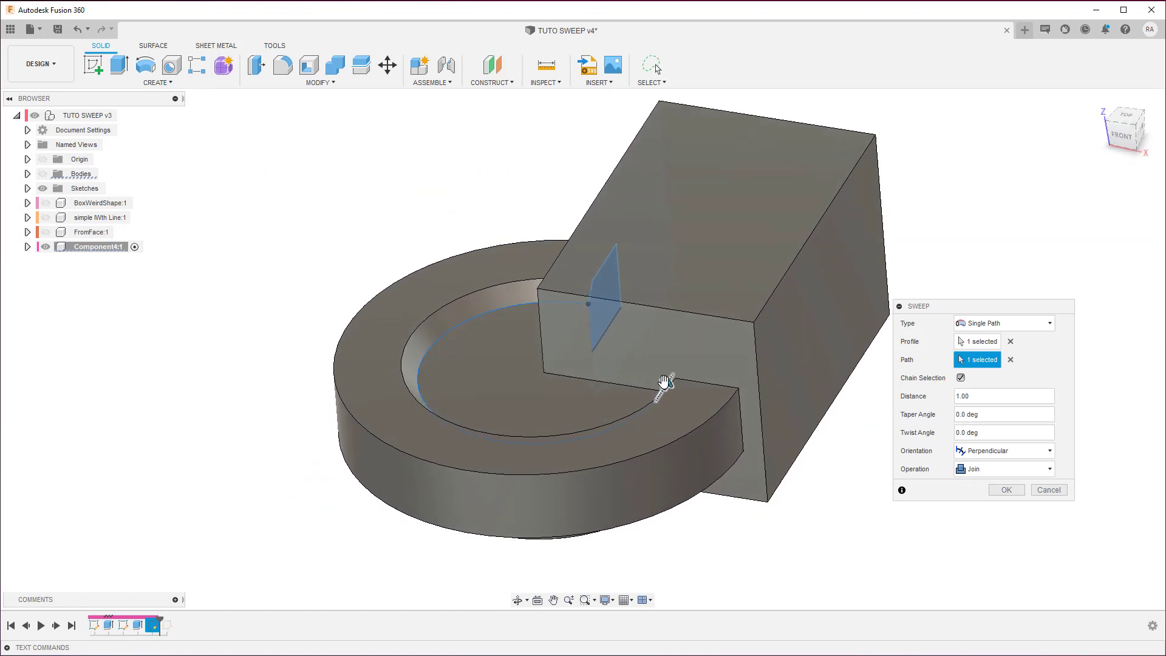
drag(666, 383, 629, 419)
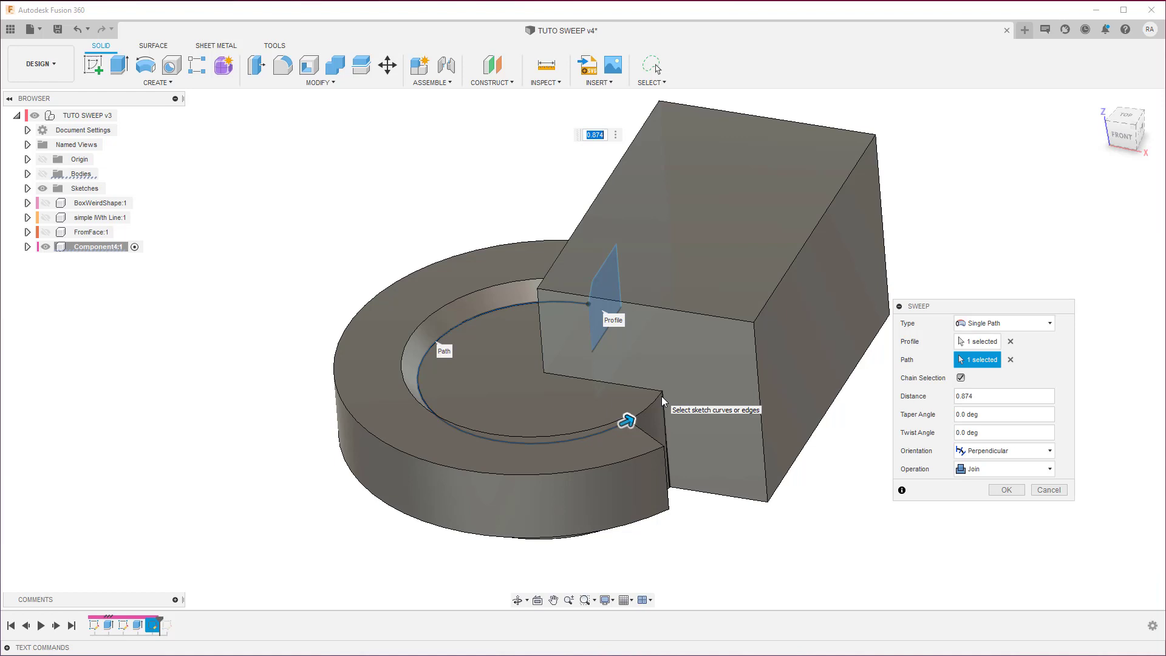
click(1044, 493)
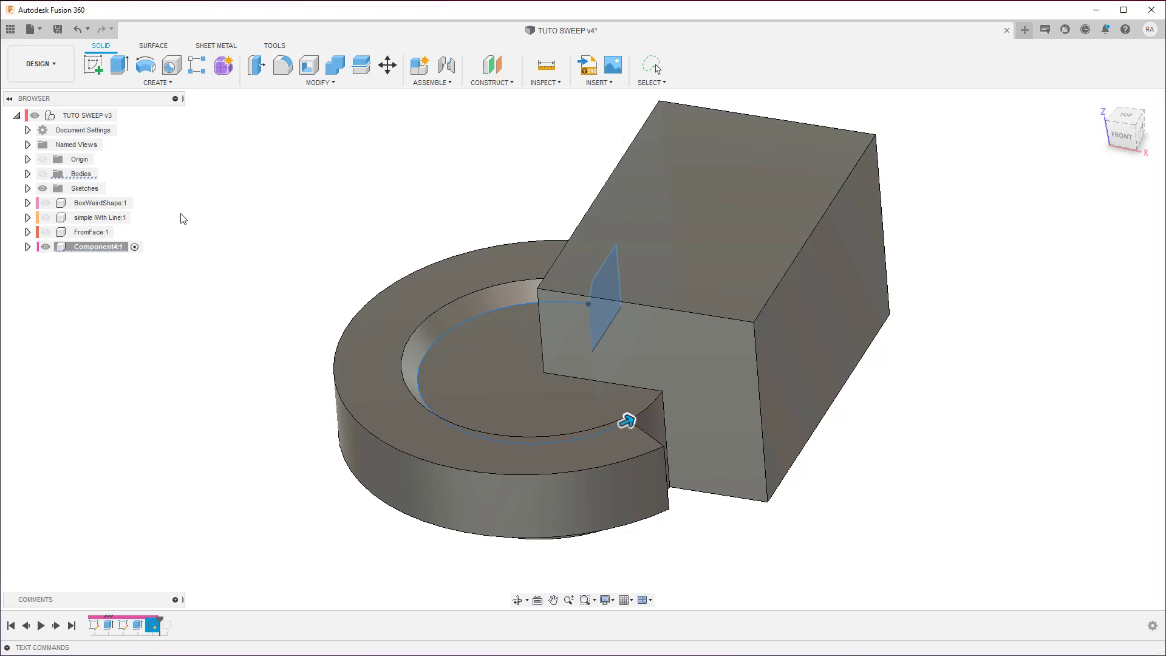
click(46, 247)
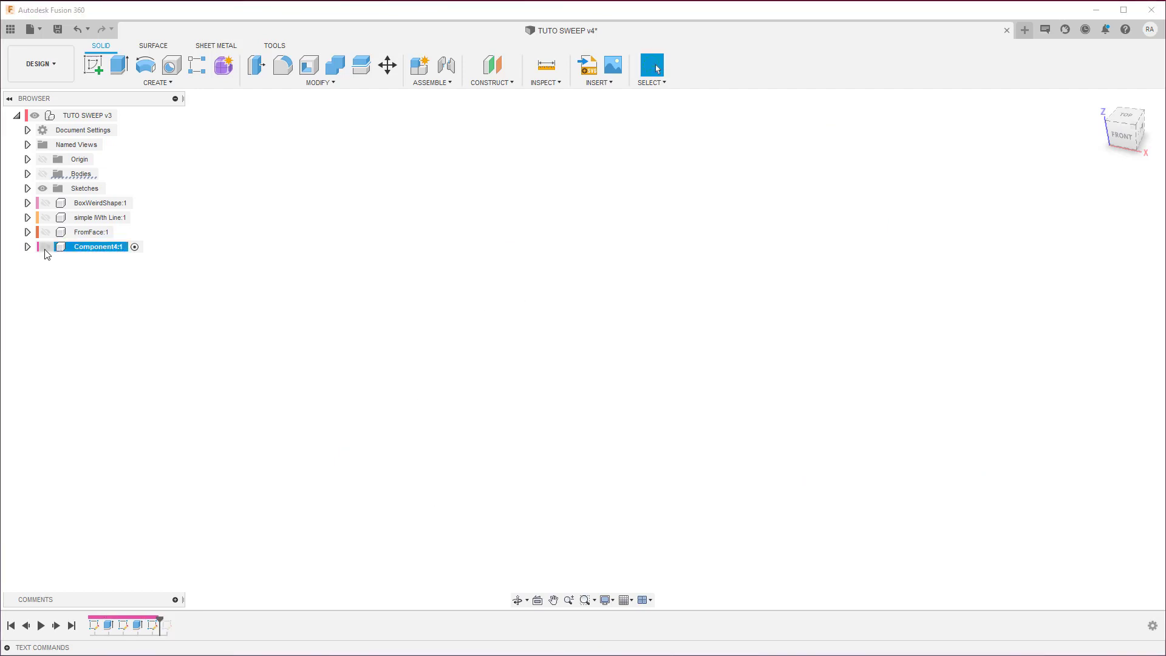
Show and activate BoxWeirdShape:1, then select the small rim profile on its wall
click(46, 203)
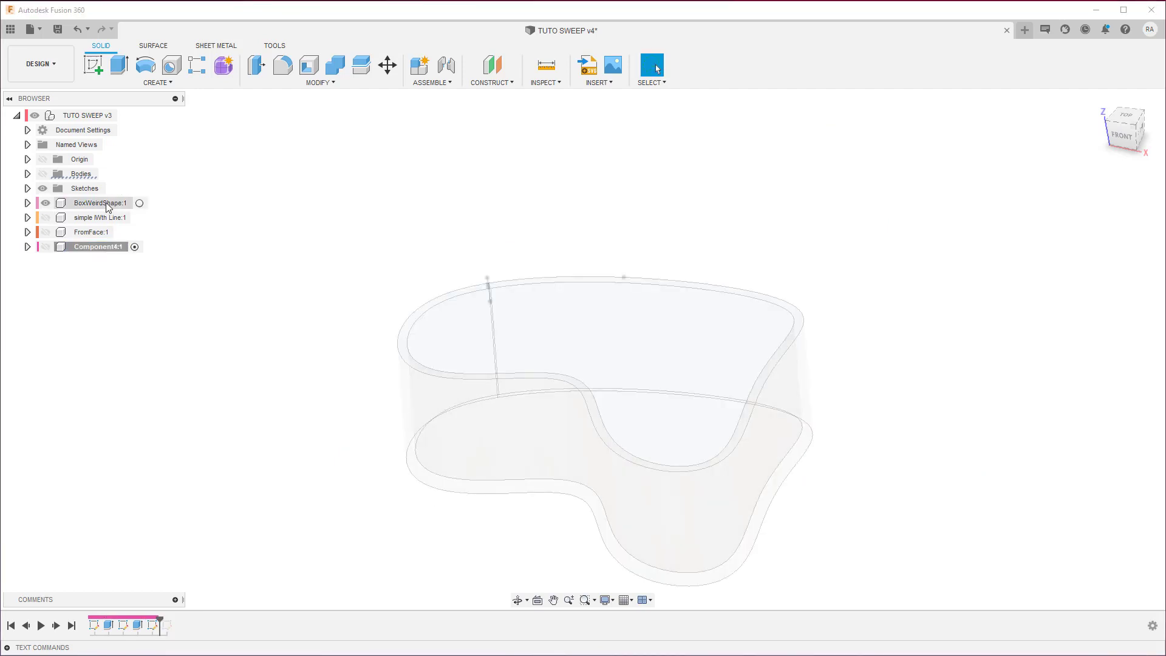
click(144, 203)
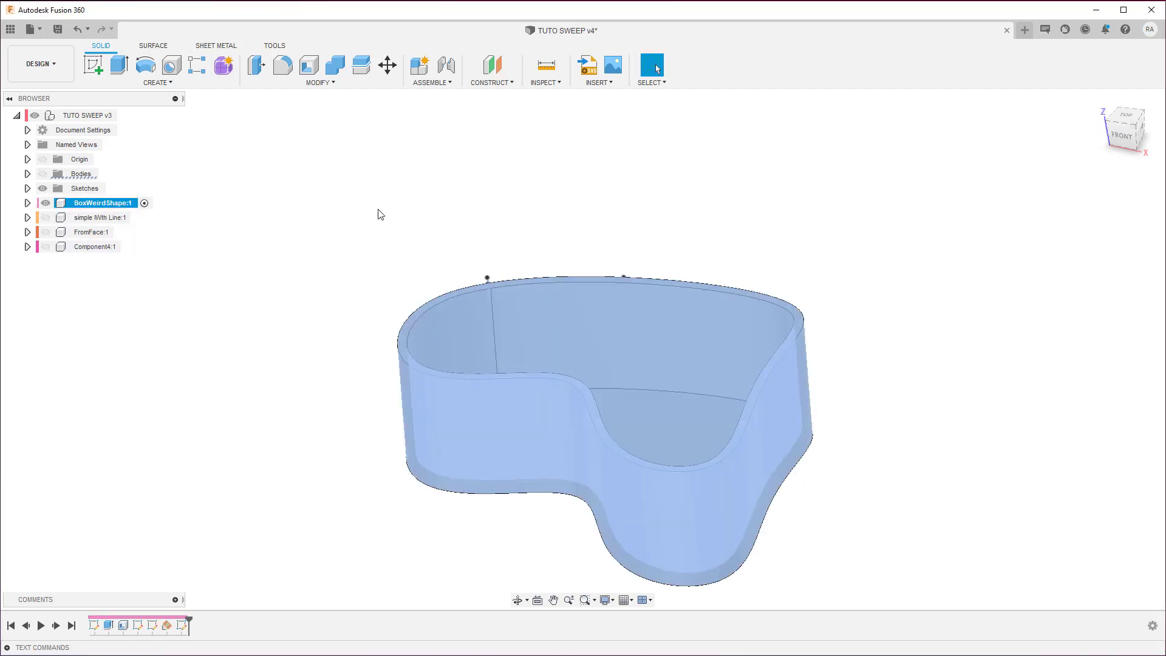
click(379, 214)
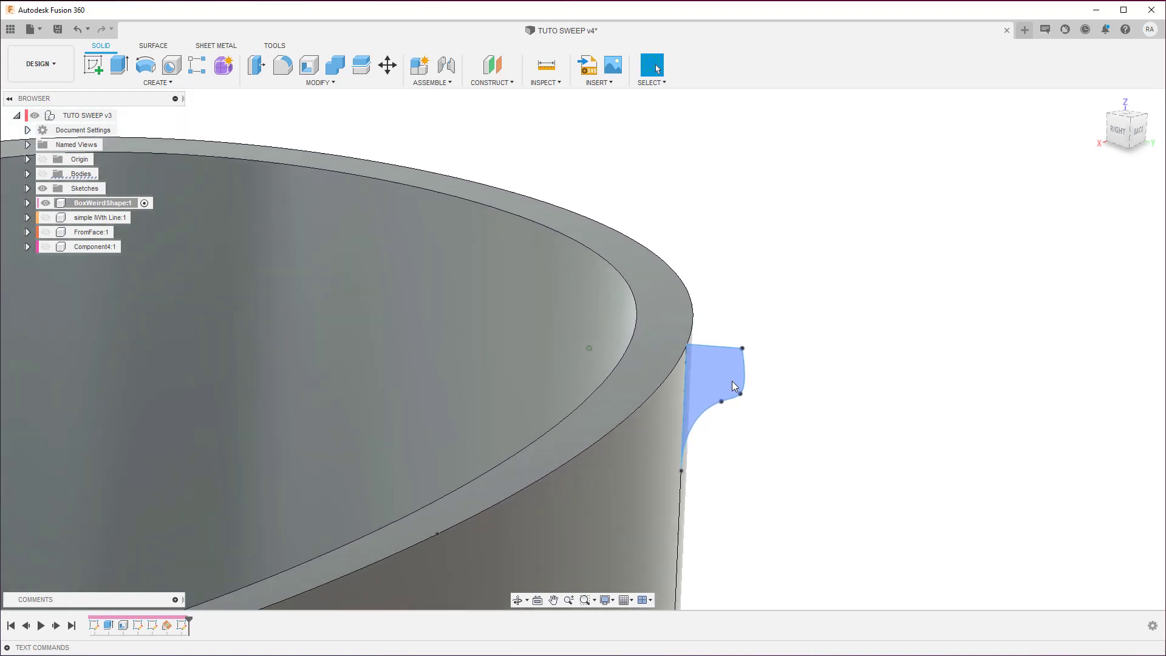
click(729, 376)
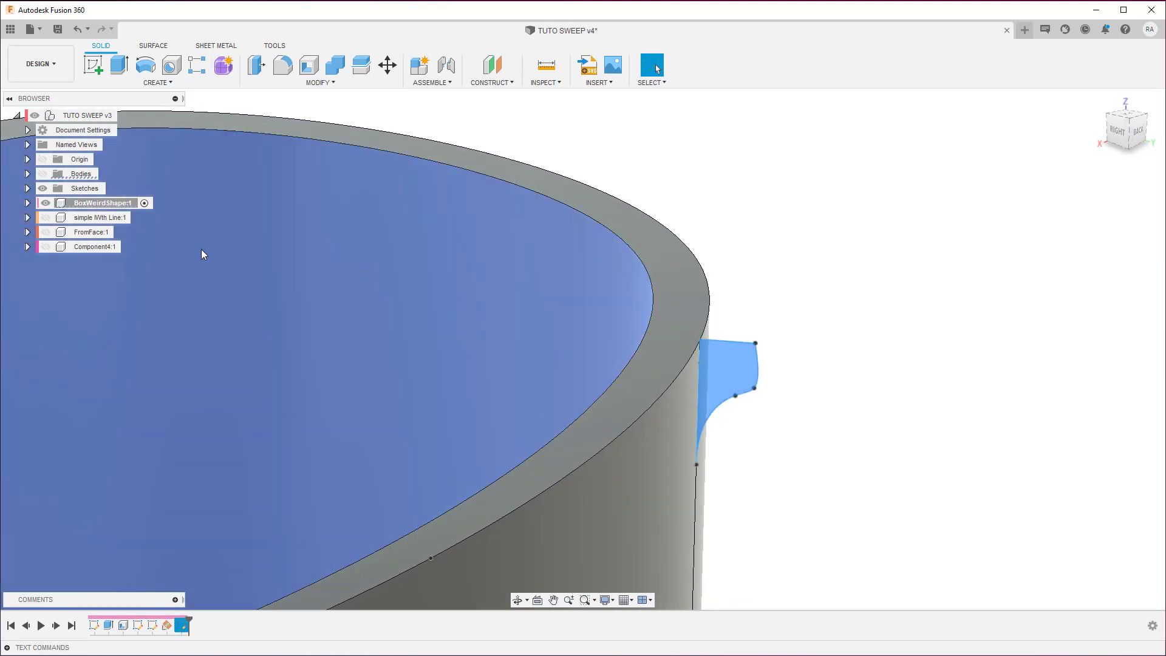
Sweep the rim profile along the container's top edge with Join, then hide BoxWeirdShape:1
click(159, 82)
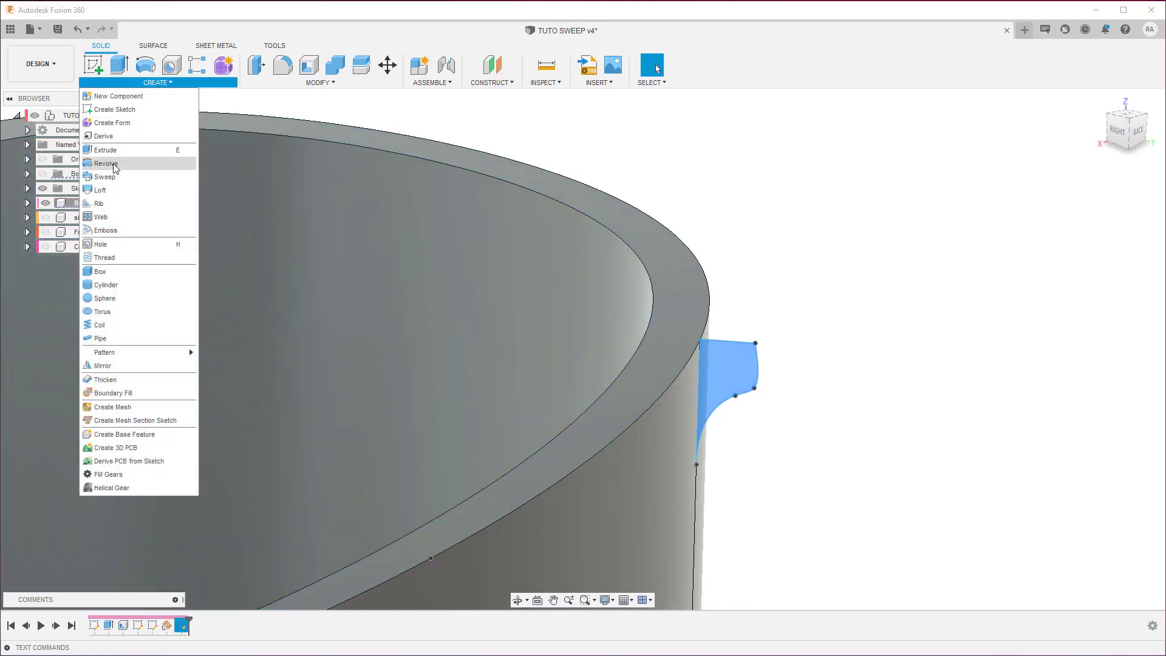
click(105, 177)
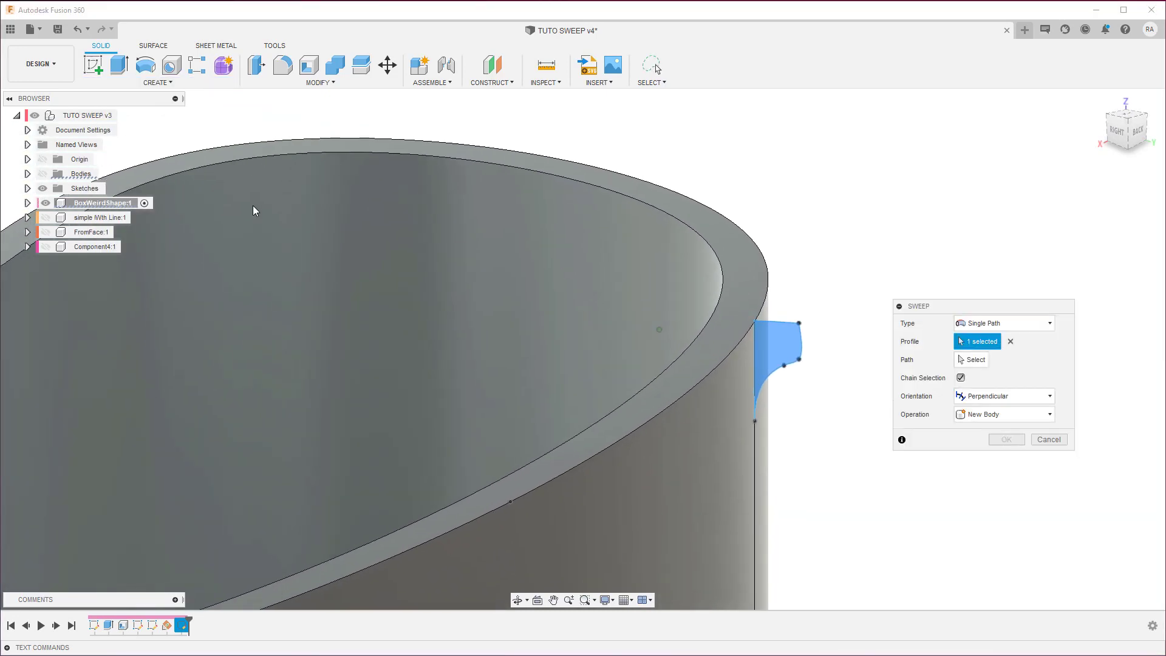
click(971, 359)
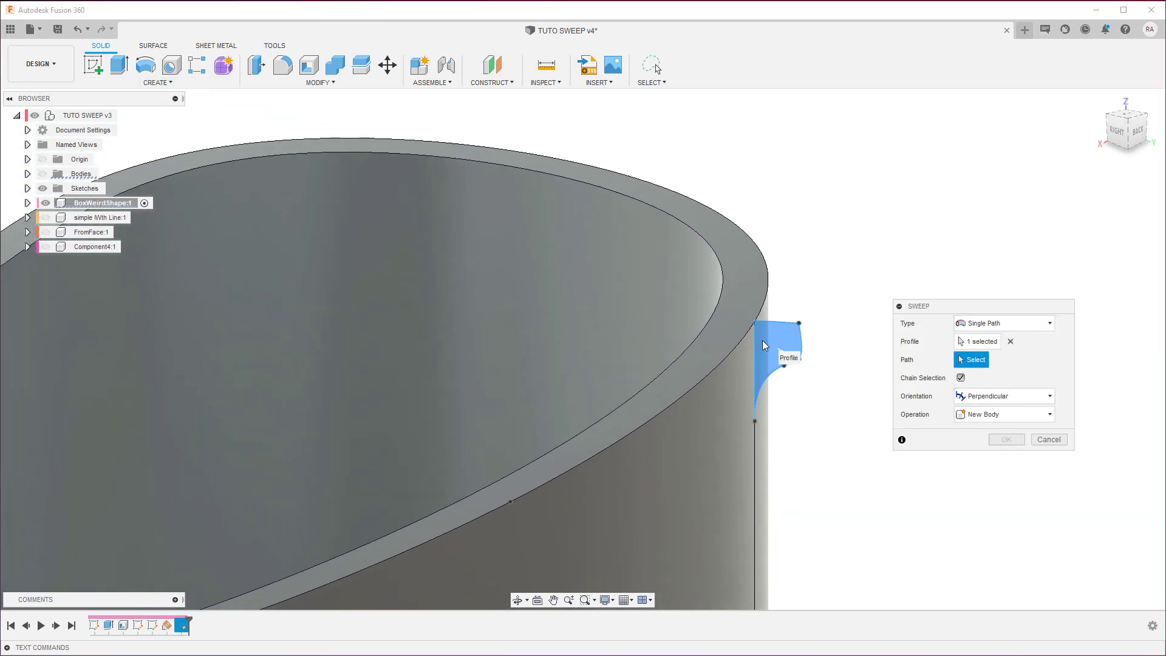
click(734, 351)
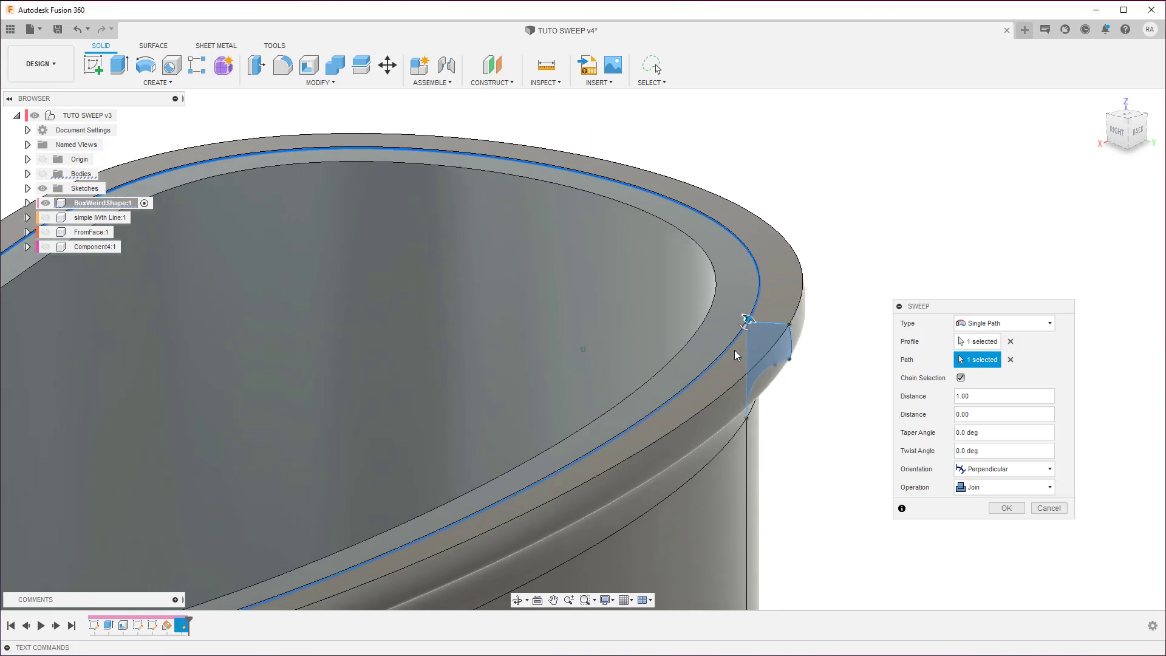
key(Return)
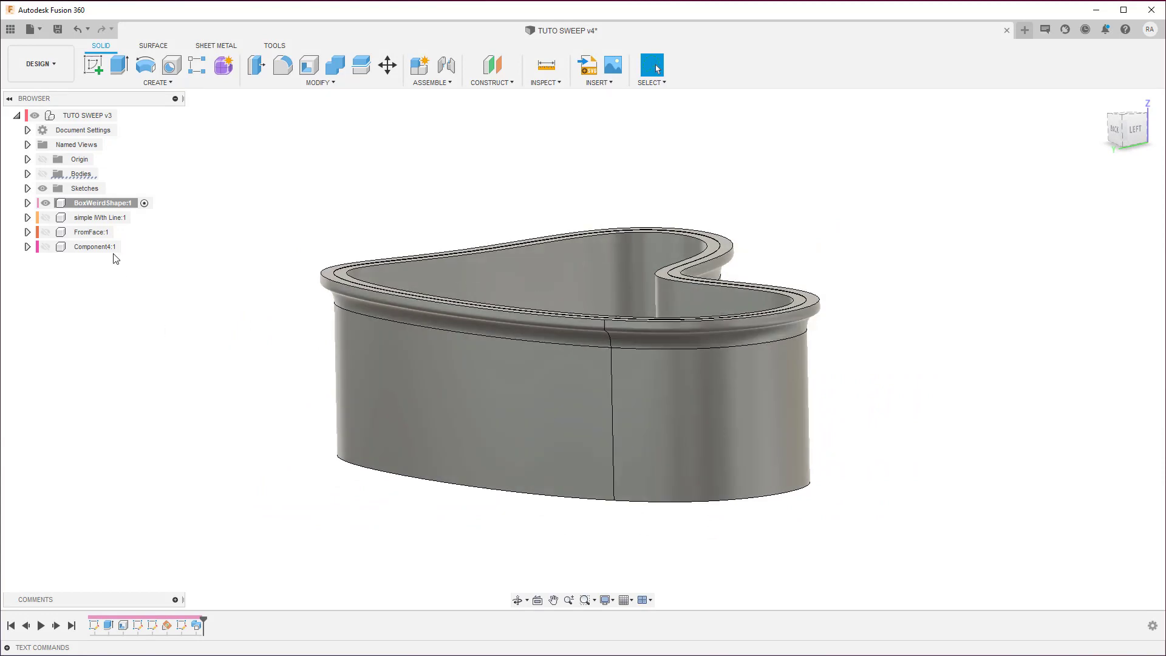
click(45, 203)
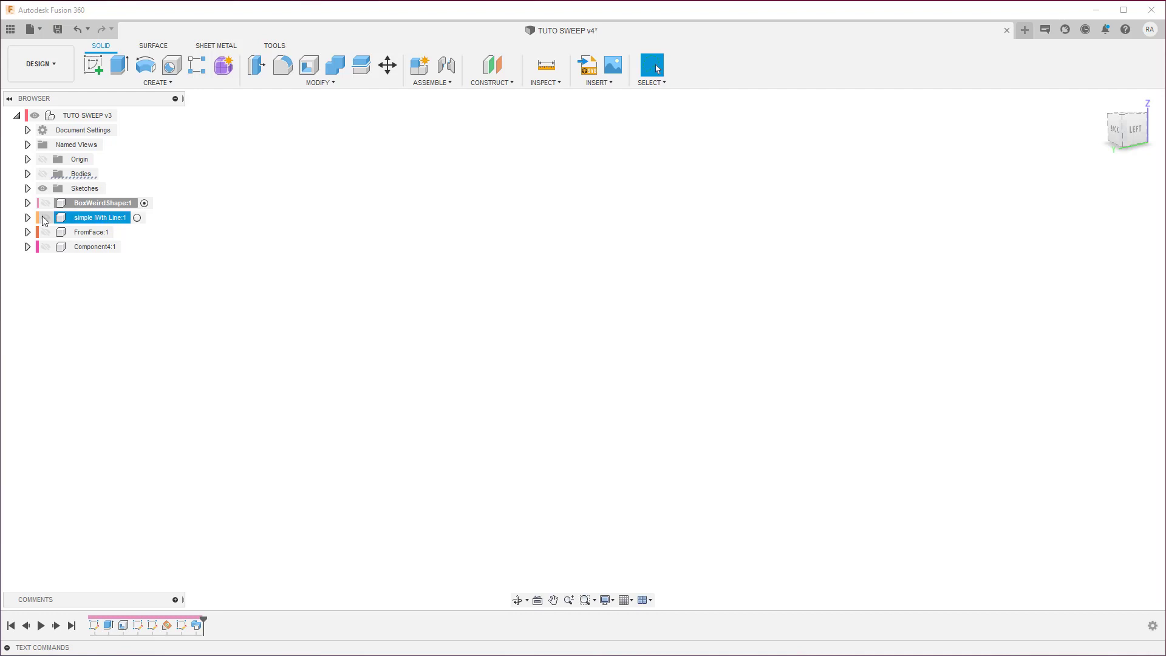
Show simple With Line:1 and make it the active component
click(45, 217)
scroll(330, 321, down, 5)
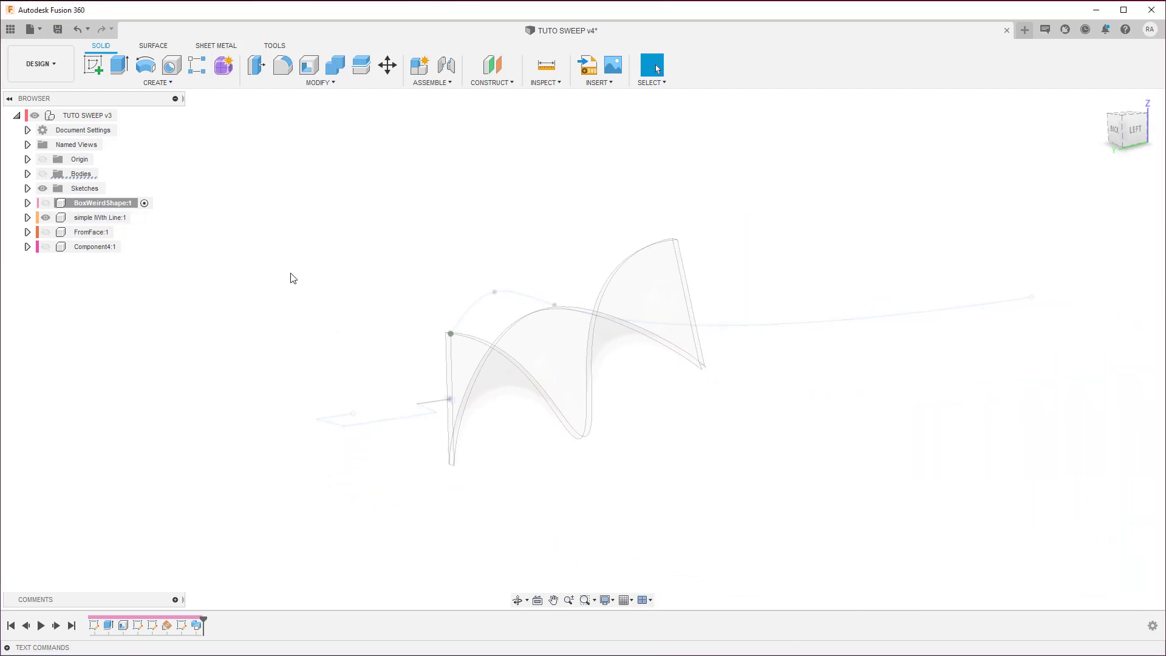
double_click(137, 218)
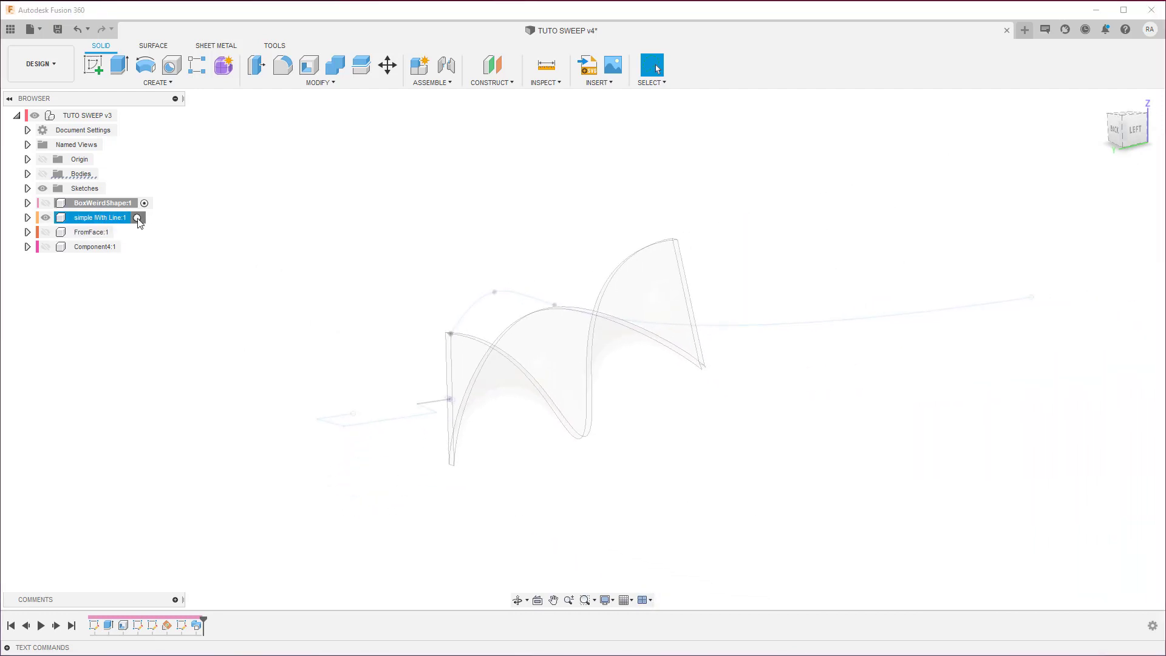
click(308, 229)
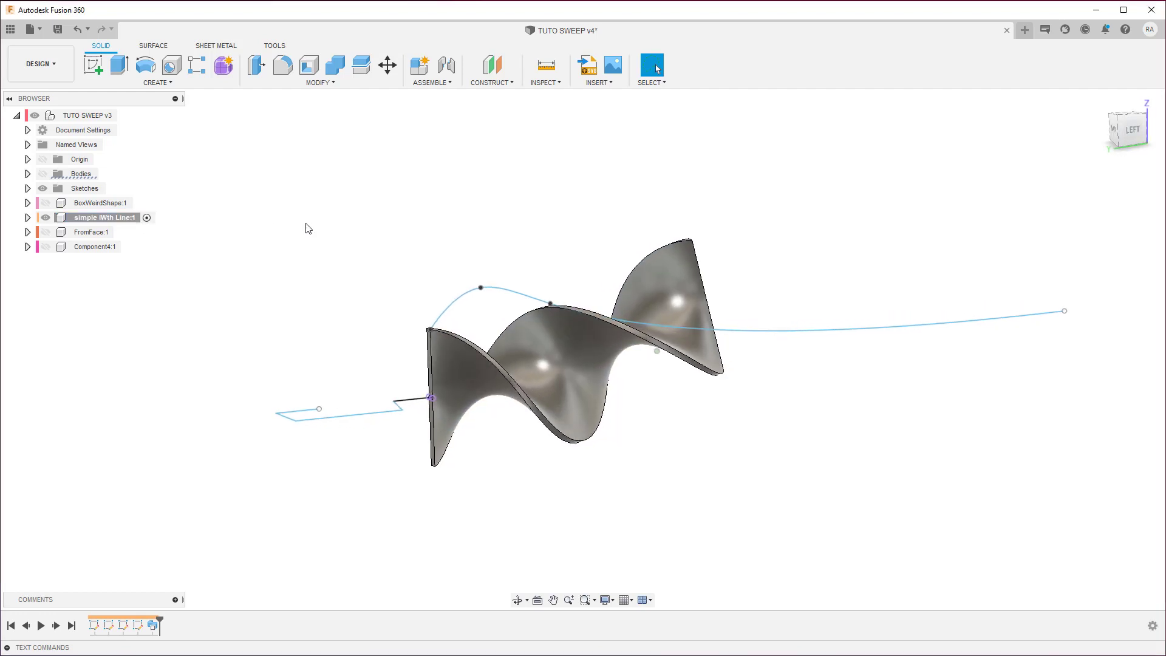
Reopen the ribbon sweep with Edit Feature and clear its Path selection
right_click(152, 625)
click(174, 650)
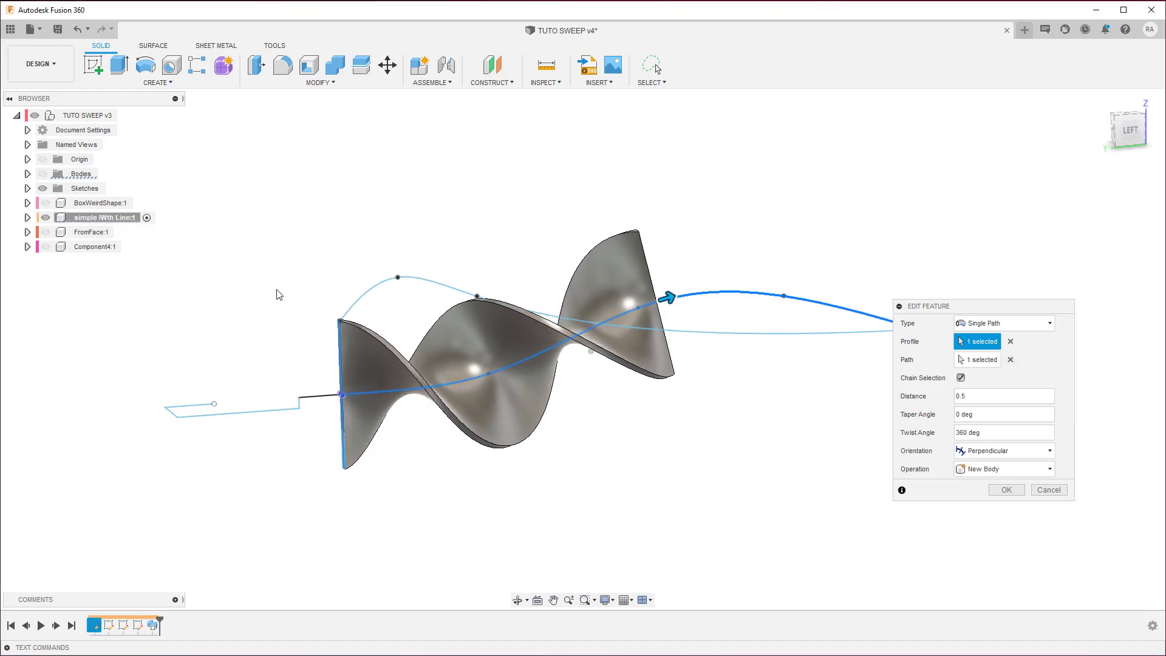
click(1010, 359)
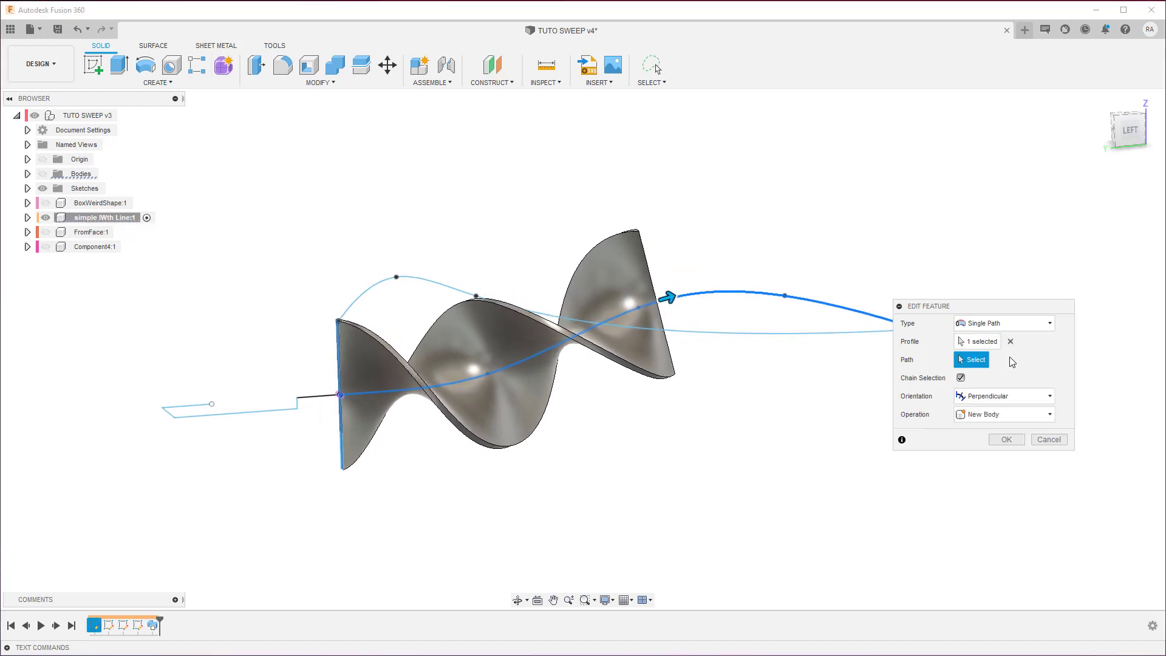
shift+middle_drag(596, 369, 802, 213)
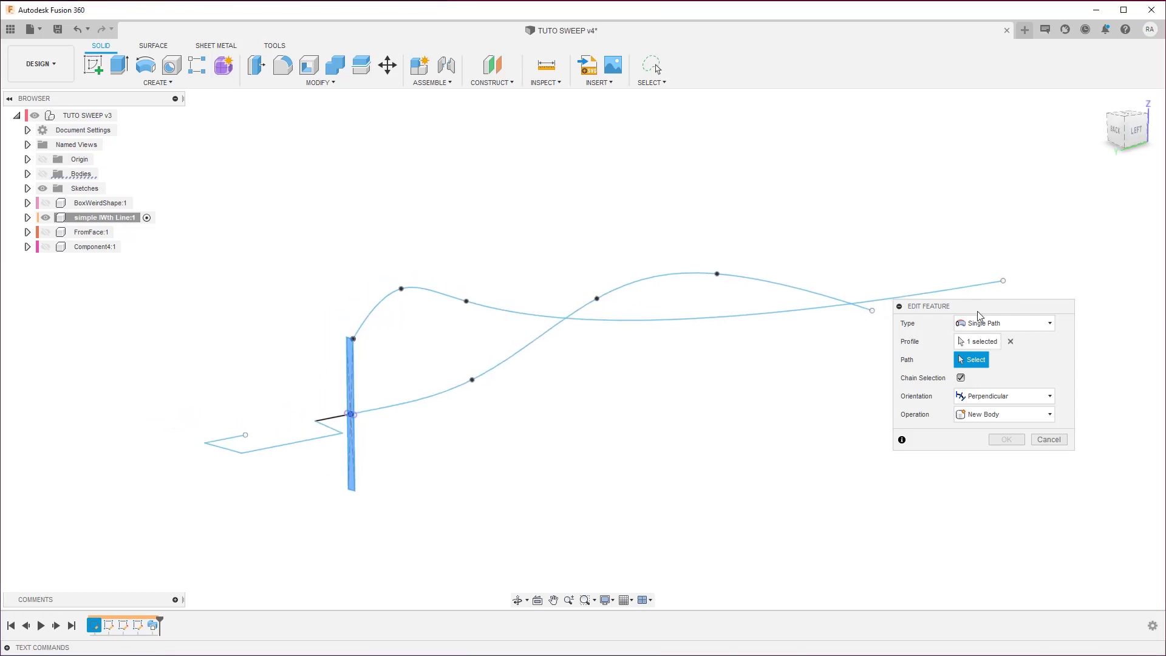
Switch the sweep type to Path + Guide Rail and select the S-curve as the path
click(986, 323)
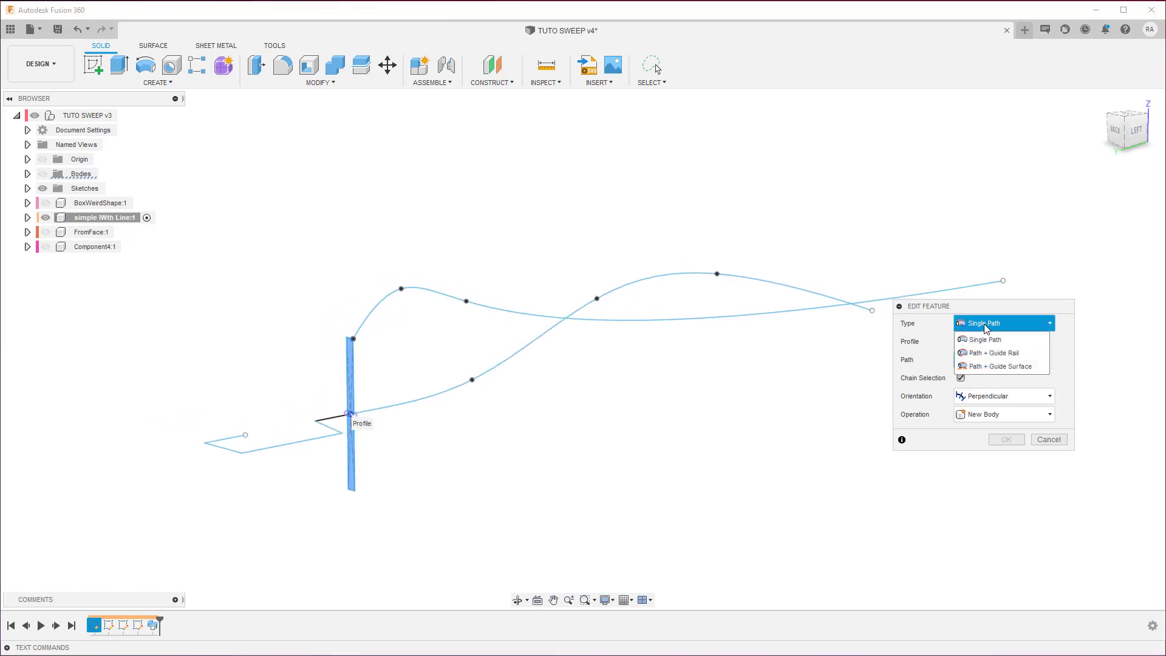
click(1000, 353)
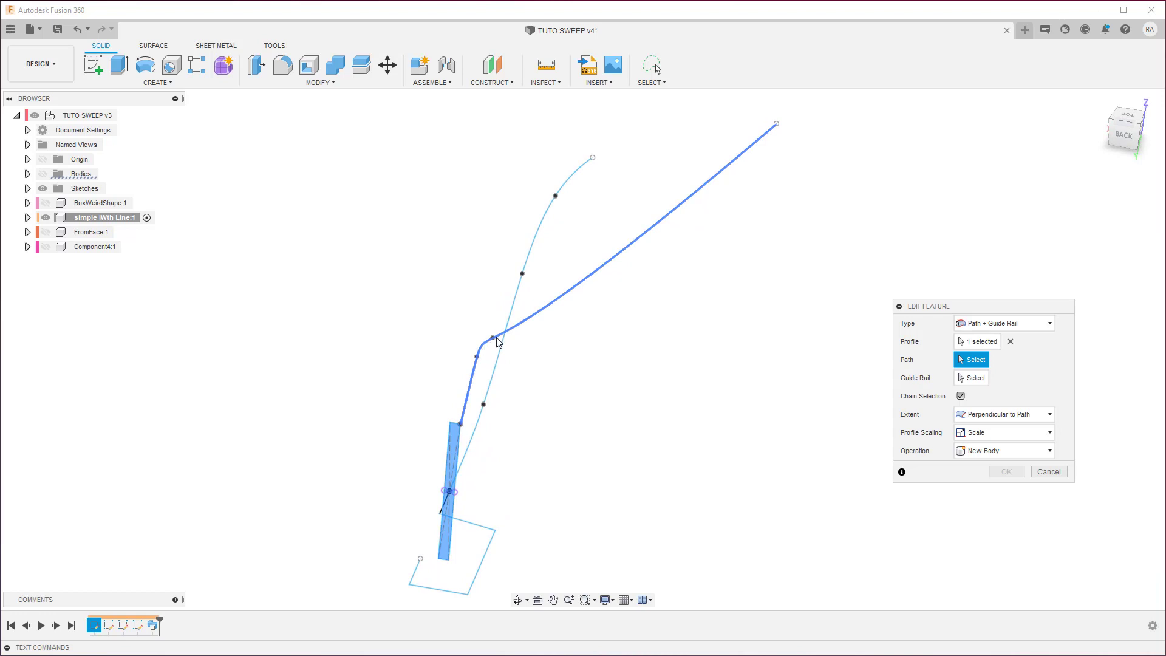
mouse_move(496, 341)
shift+middle_down()
mouse_move(509, 381)
mouse_move(656, 209)
mouse_move(533, 254)
mouse_move(558, 357)
shift+middle_up()
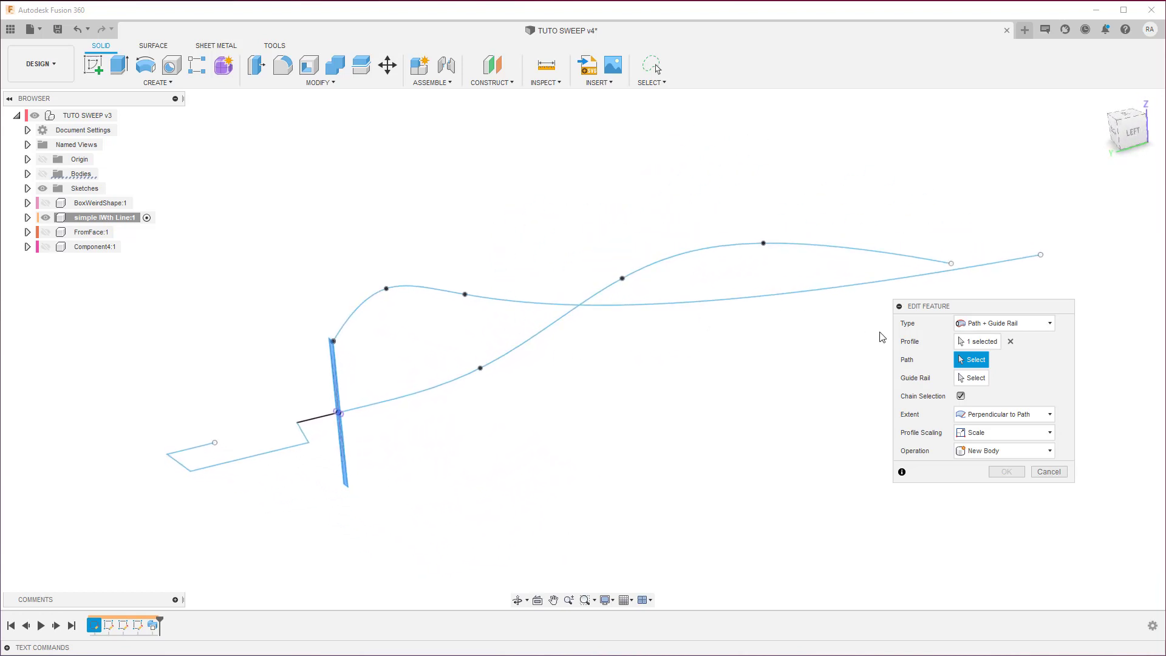
click(530, 340)
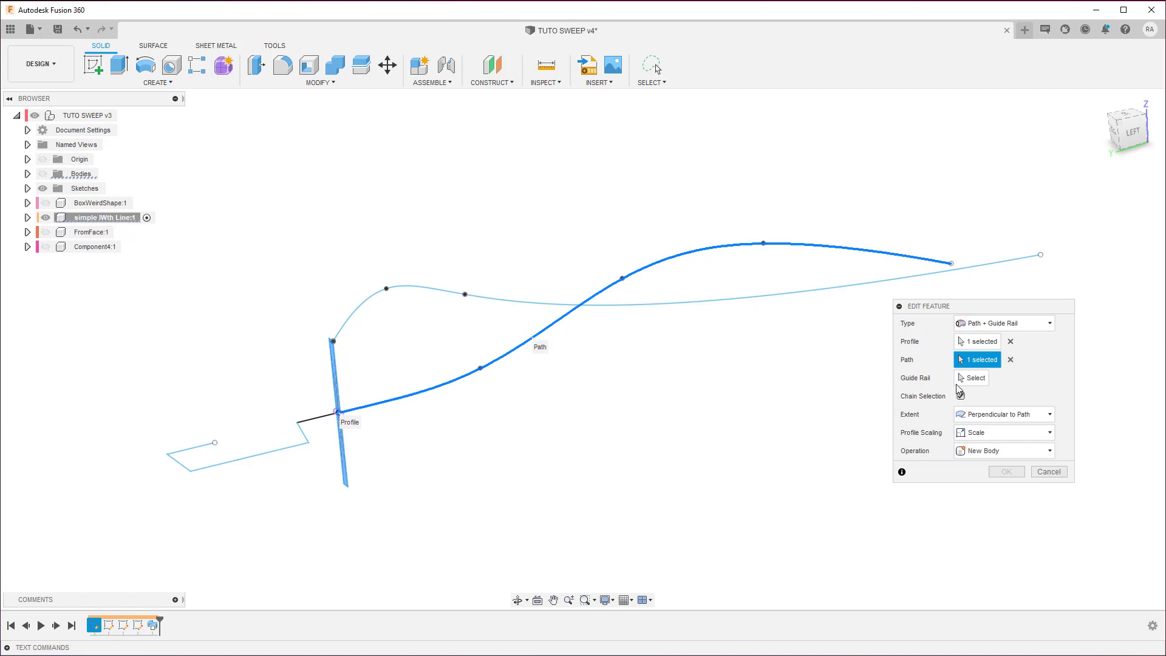
Select the second curve as the sweep's guide rail
click(973, 379)
shift+middle_drag(583, 358, 977, 387)
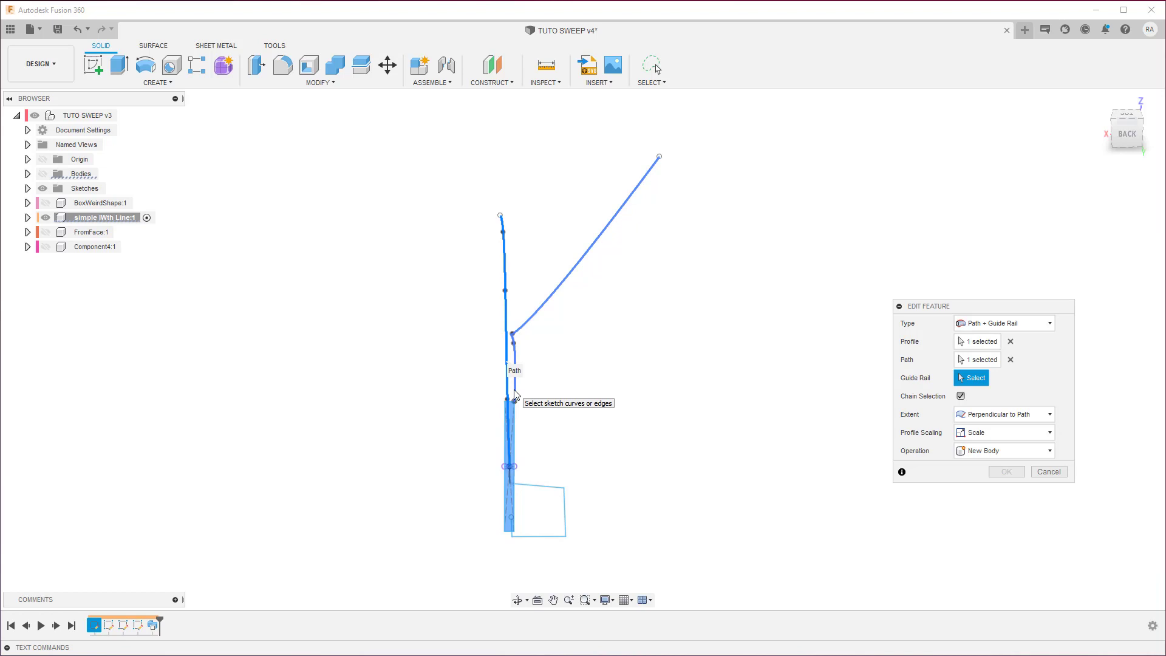
shift+middle_drag(515, 395, 510, 358)
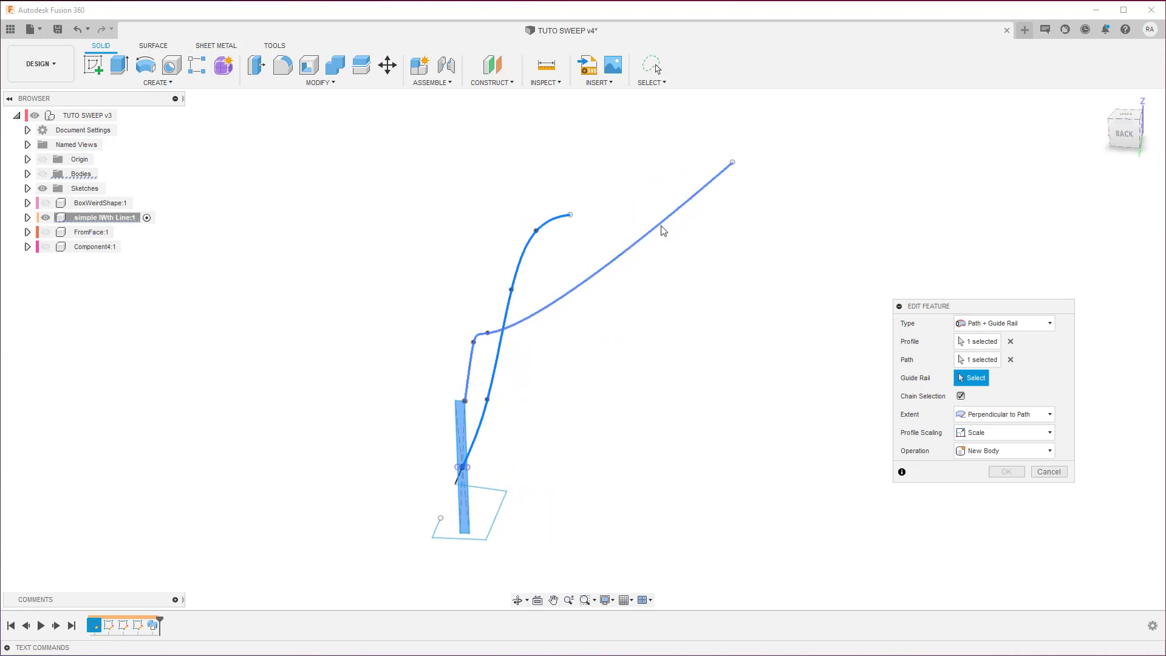
click(516, 330)
Drag the sweep distance from 0.5 to 1.00 and orbit to inspect the flared ribbon preview
shift+middle_drag(515, 328, 602, 290)
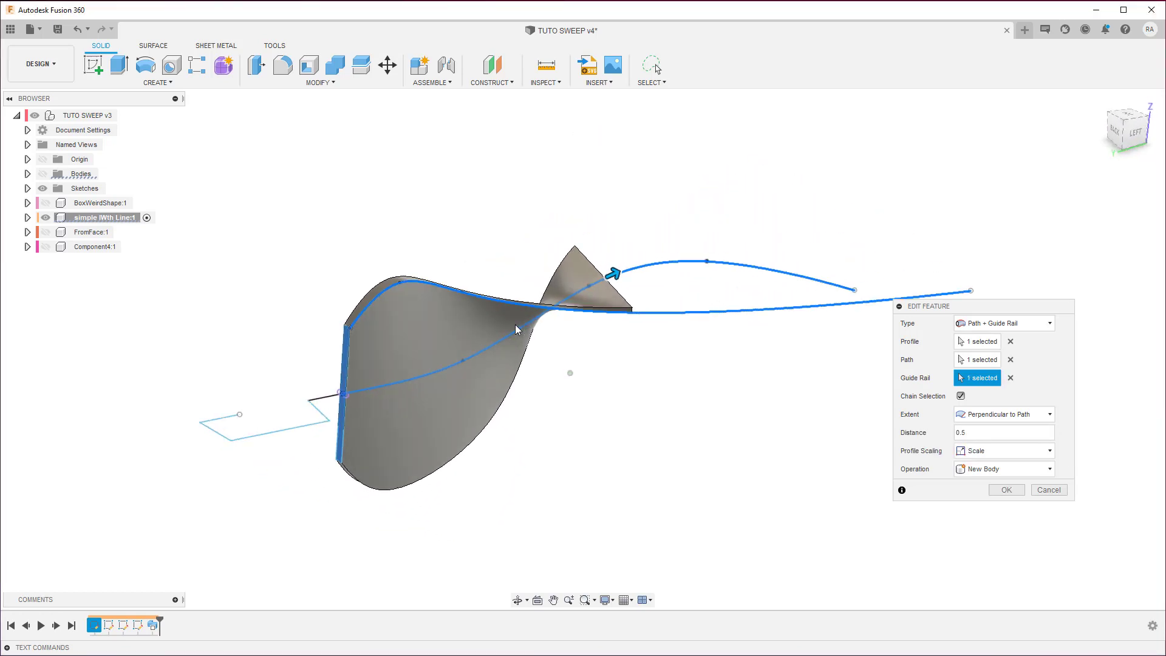
drag(623, 278, 915, 301)
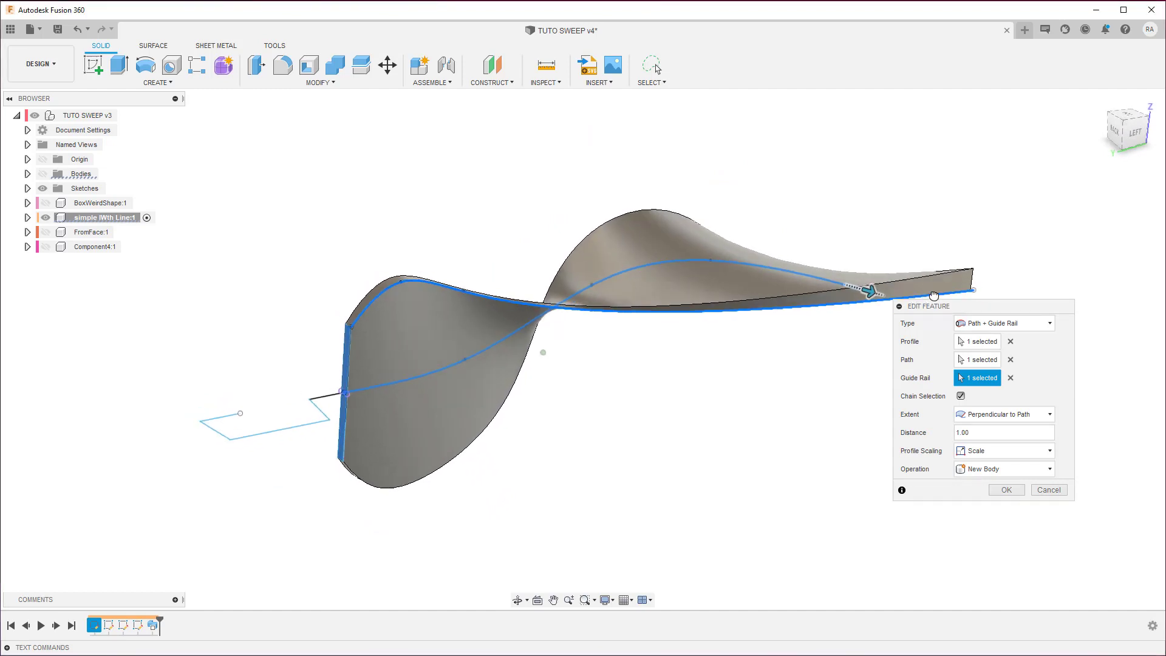
mouse_move(541, 330)
shift+middle_down()
mouse_move(800, 403)
mouse_move(587, 244)
mouse_move(468, 317)
shift+middle_up()
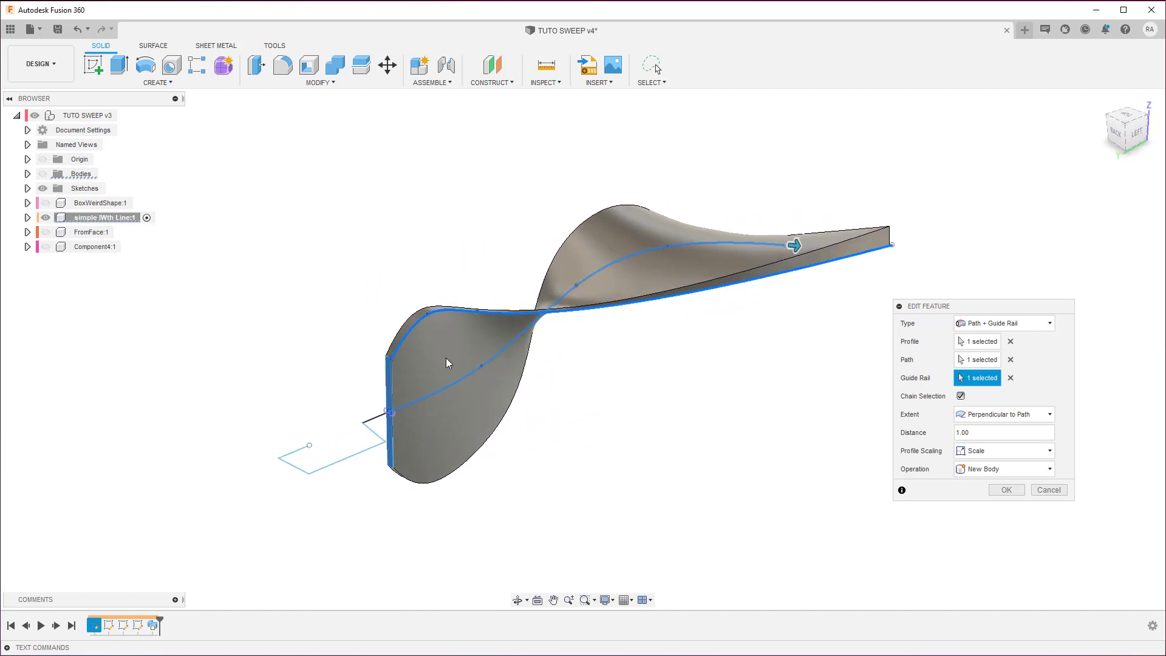
mouse_move(428, 389)
shift+middle_down()
mouse_move(498, 449)
mouse_move(538, 294)
mouse_move(593, 203)
mouse_move(406, 474)
shift+middle_up()
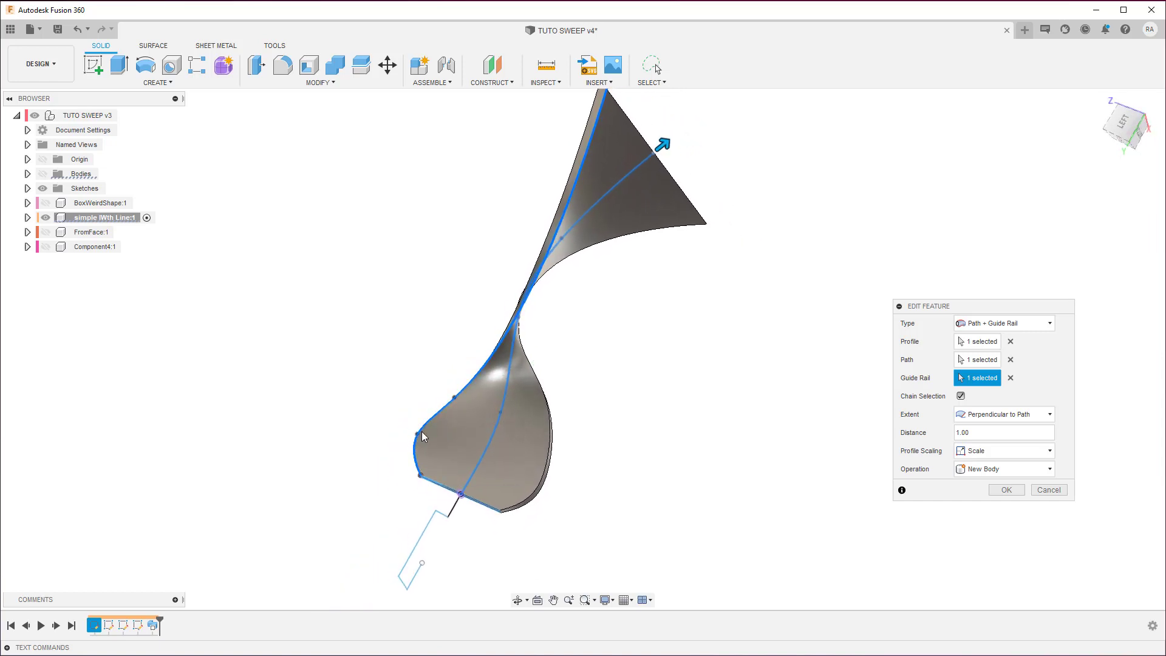
shift+middle_drag(423, 429, 534, 403)
mouse_move(574, 352)
shift+middle_down()
mouse_move(591, 281)
mouse_move(579, 161)
mouse_move(562, 137)
mouse_move(534, 182)
shift+middle_up()
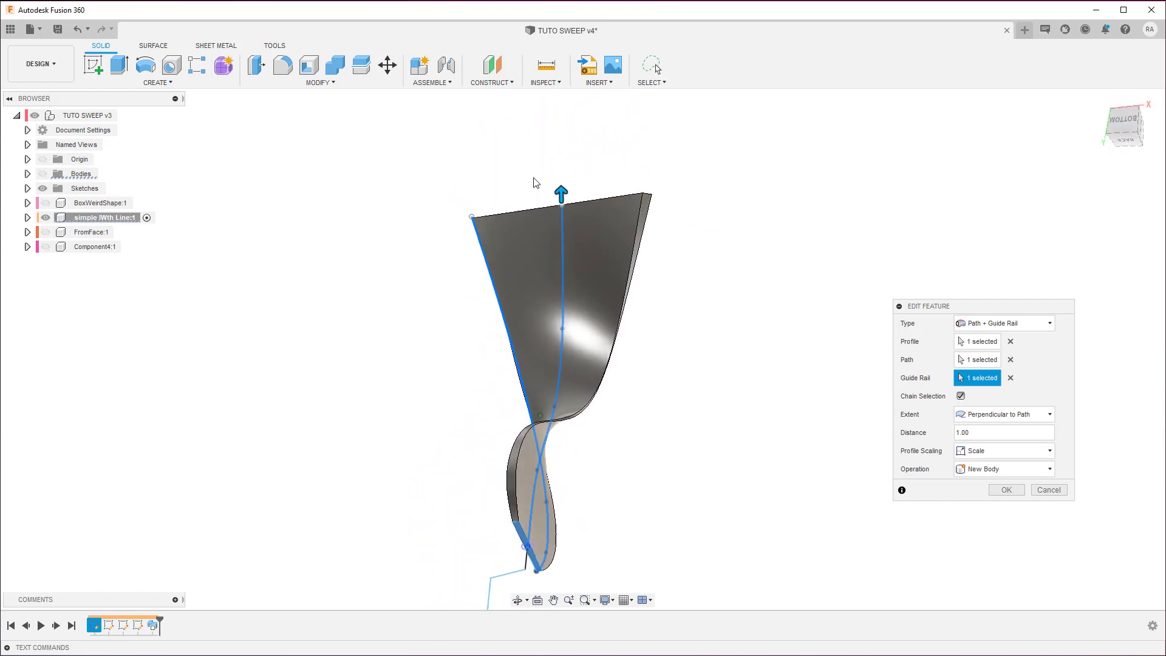